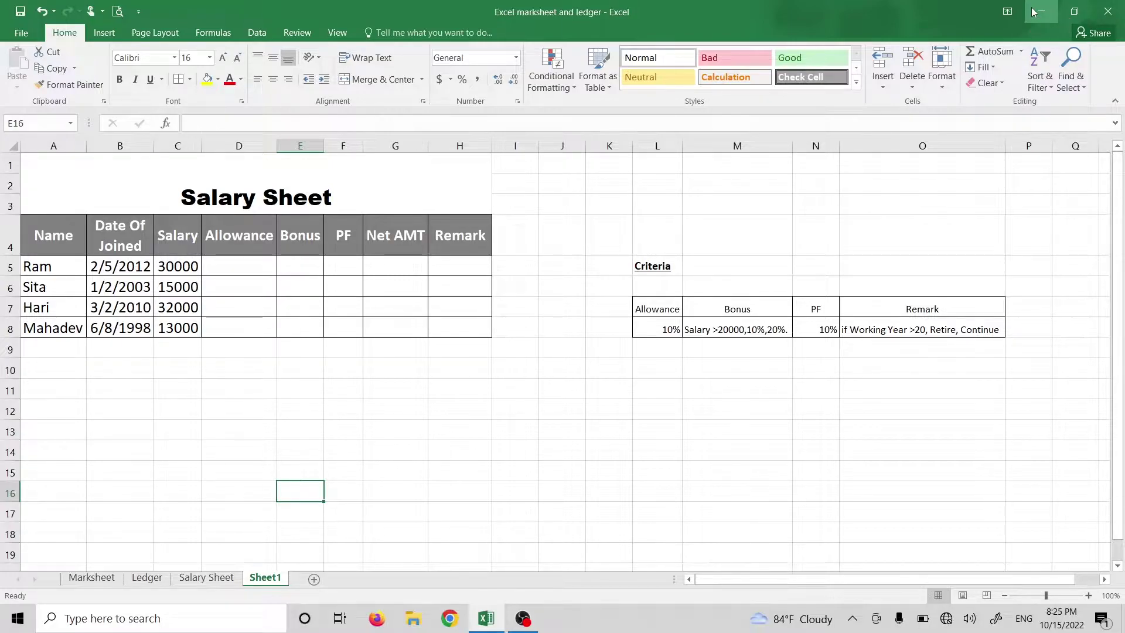
pyautogui.click(326, 198)
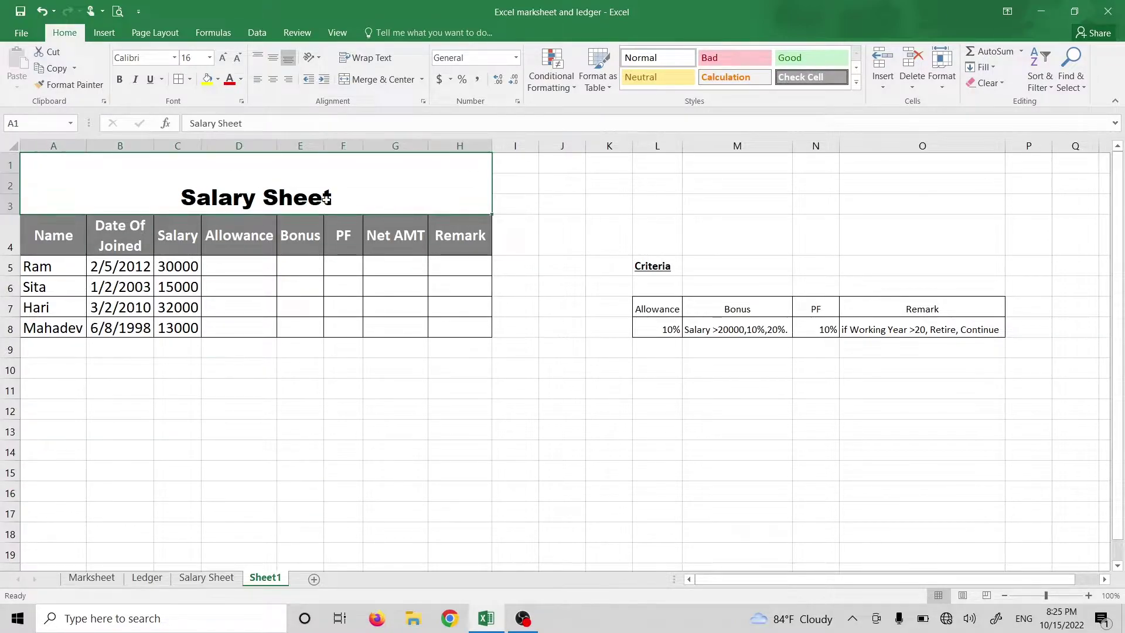
pyautogui.click(268, 412)
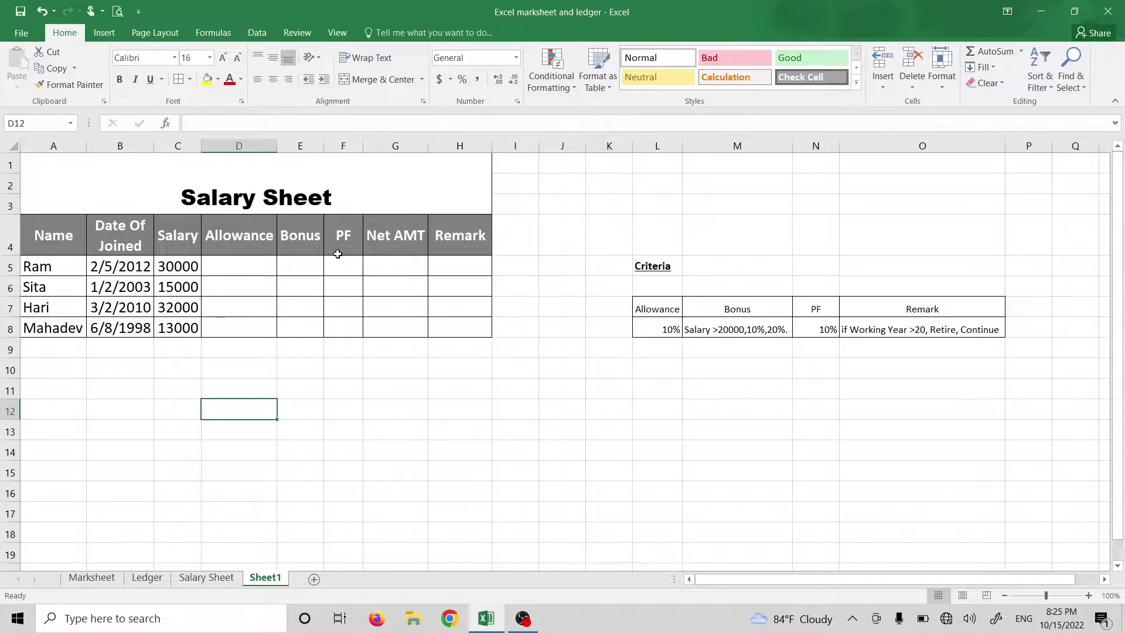
# - Replace the Remark header in H4 of the salary table with "Working Year" and auto-fit column H to it
pyautogui.click(443, 241)
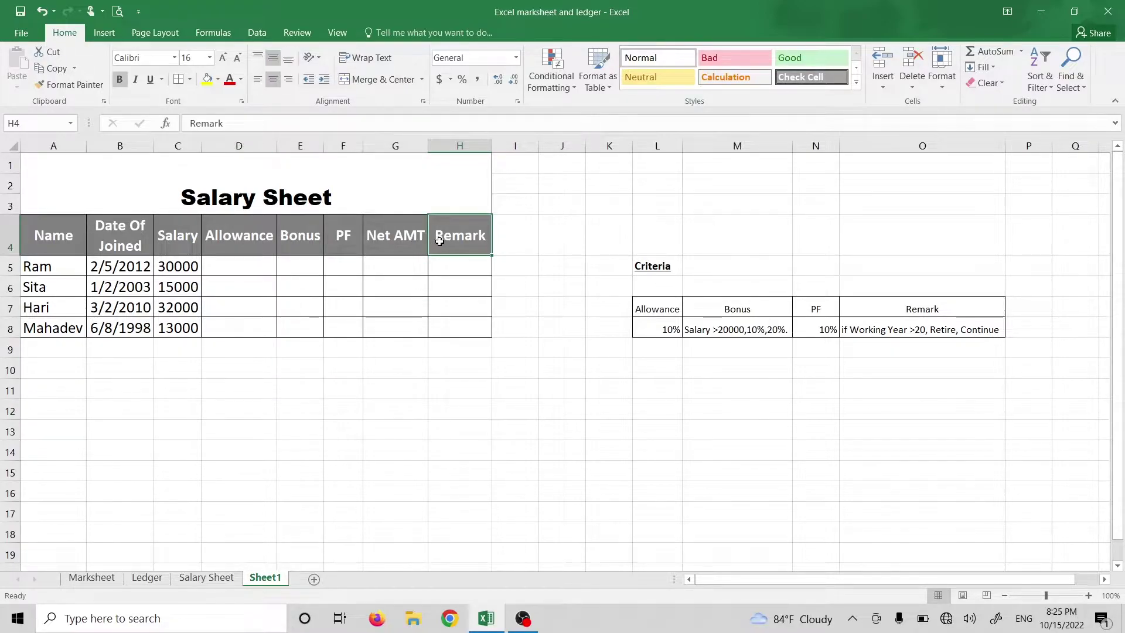
pyautogui.write('Working Year')
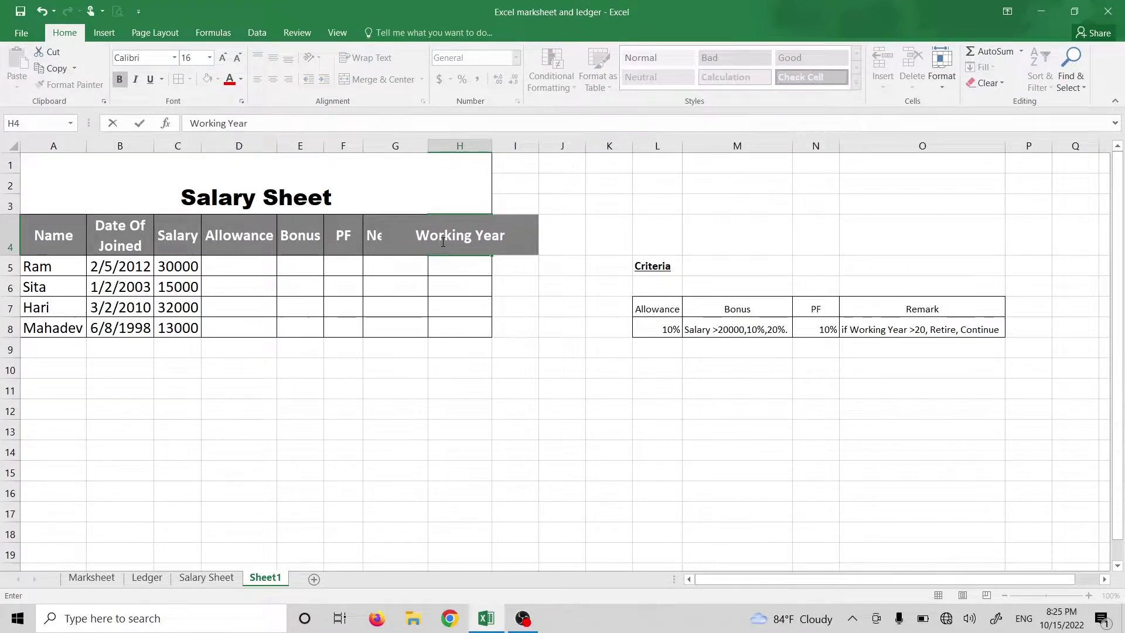
pyautogui.click(492, 142)
pyautogui.doubleClick(492, 143)
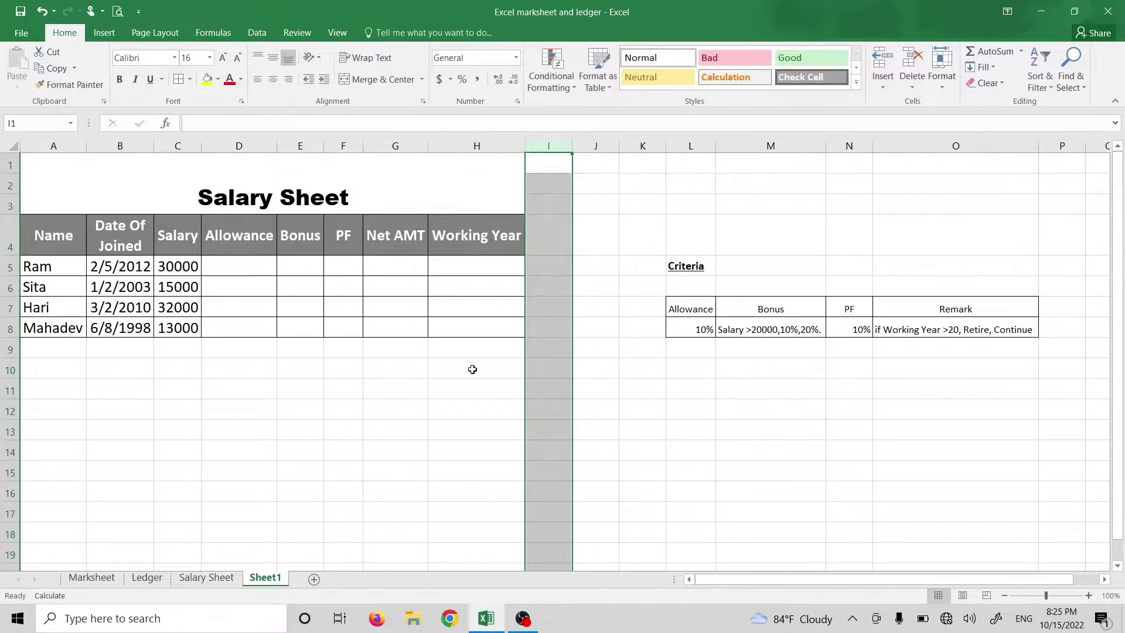
pyautogui.click(472, 369)
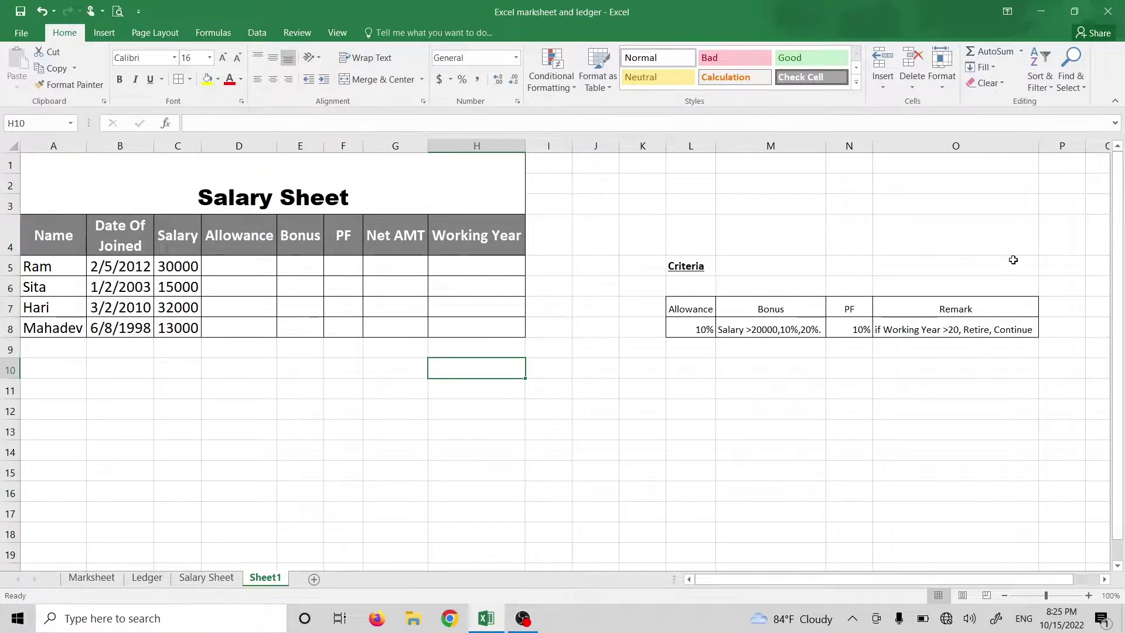
# - Change the criteria table's Remark column to "Working Year" with the rule "today-DOJ", and make the criteria headers L7:O7 bold
pyautogui.click(983, 310)
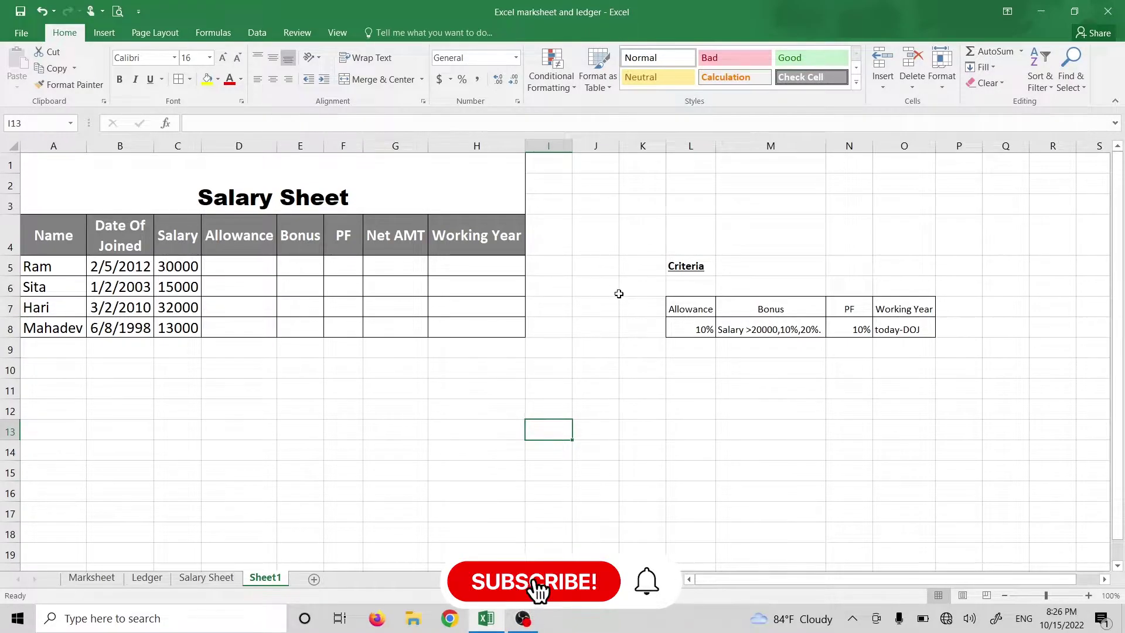
pyautogui.moveTo(684, 311); pyautogui.dragTo(876, 328)
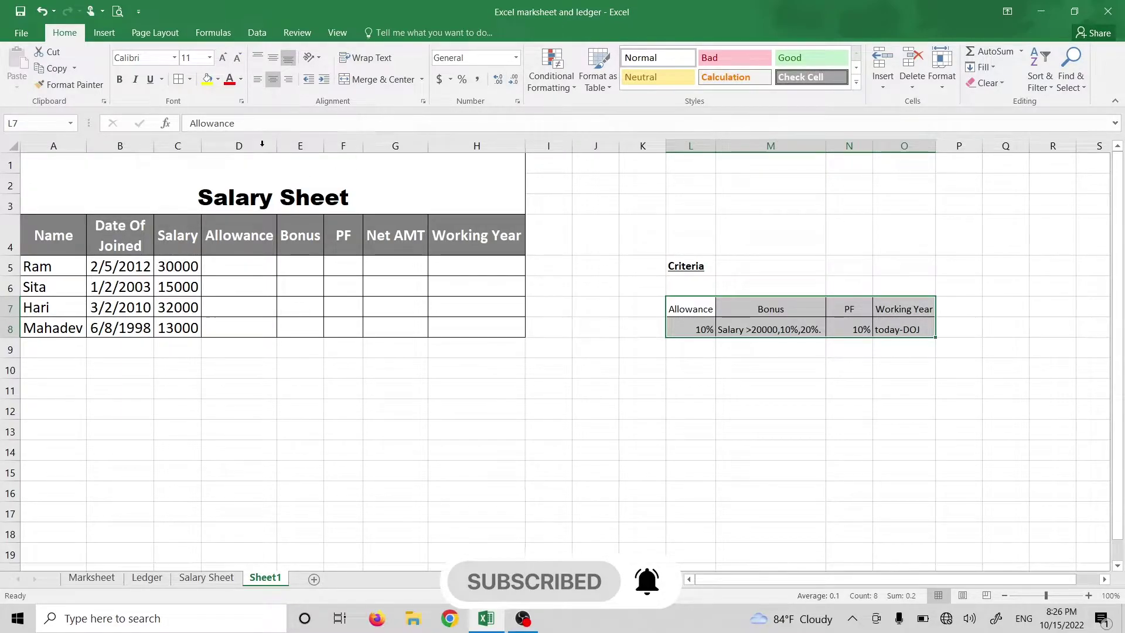
pyautogui.click(700, 267)
pyautogui.moveTo(682, 301); pyautogui.dragTo(897, 302)
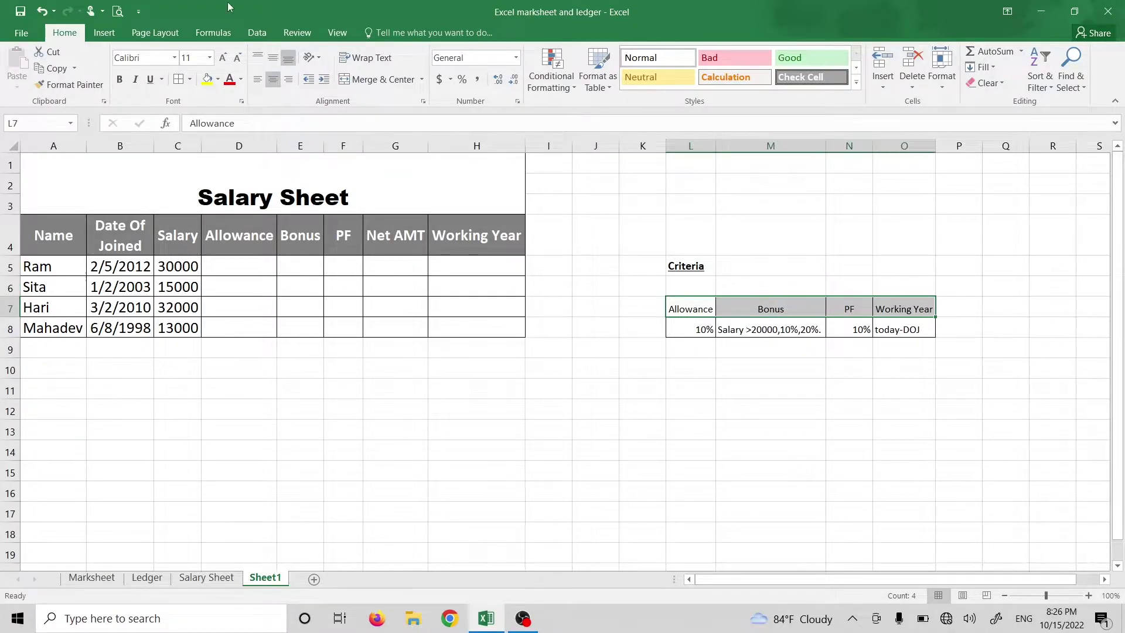
pyautogui.click(120, 79)
pyautogui.click(448, 371)
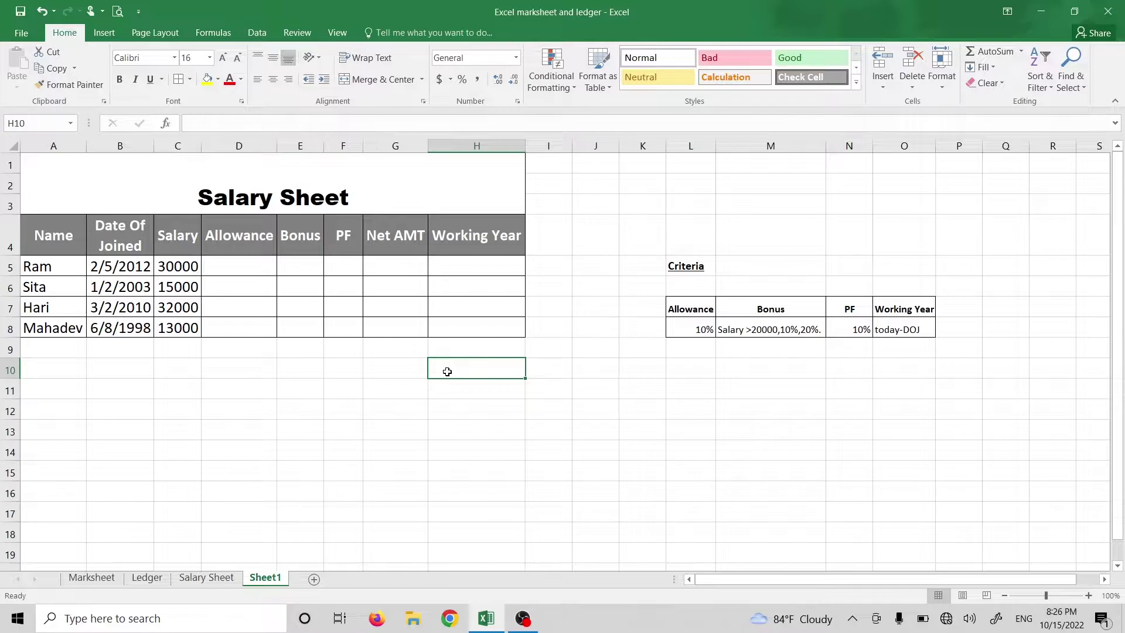
# - Widen column L slightly so the Allowance criteria column has more room
pyautogui.click(399, 419)
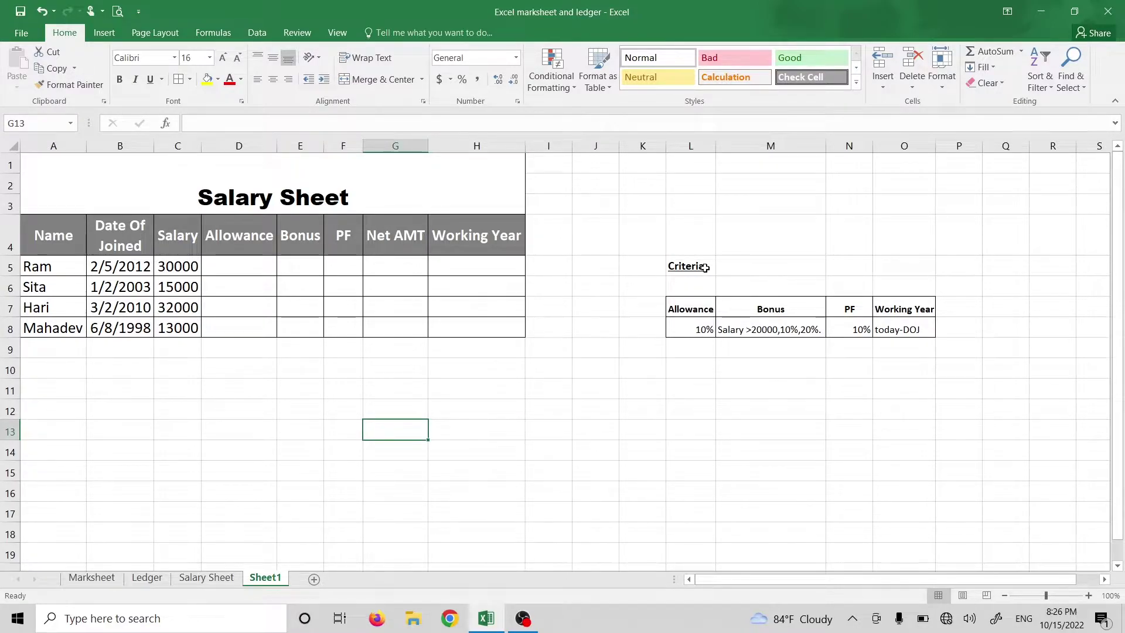
pyautogui.moveTo(689, 268); pyautogui.dragTo(906, 326)
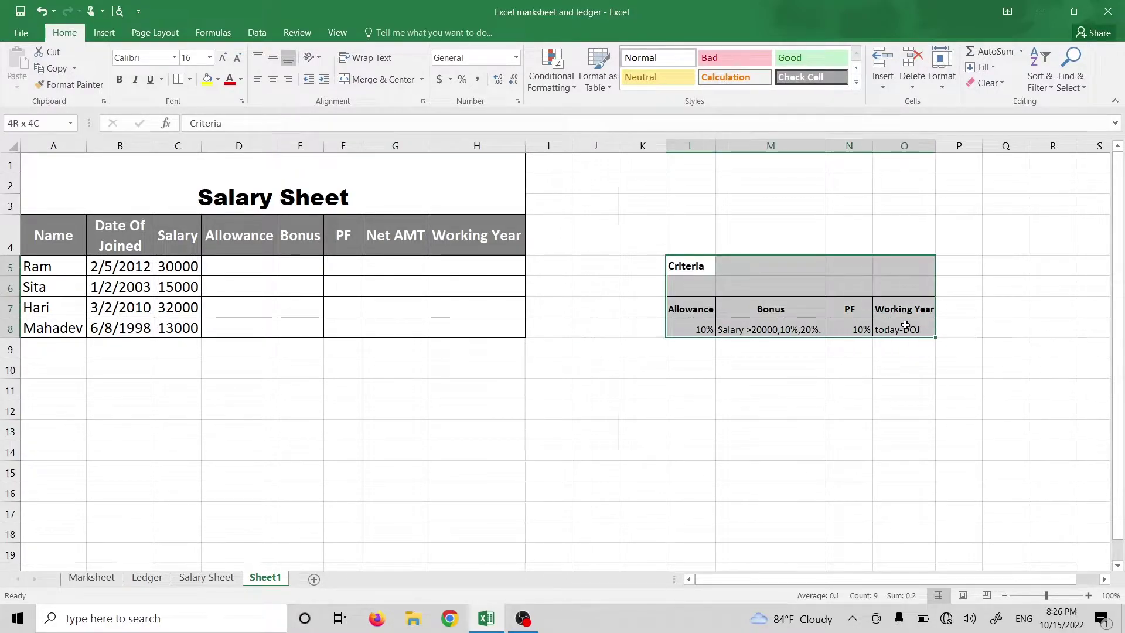
pyautogui.click(820, 396)
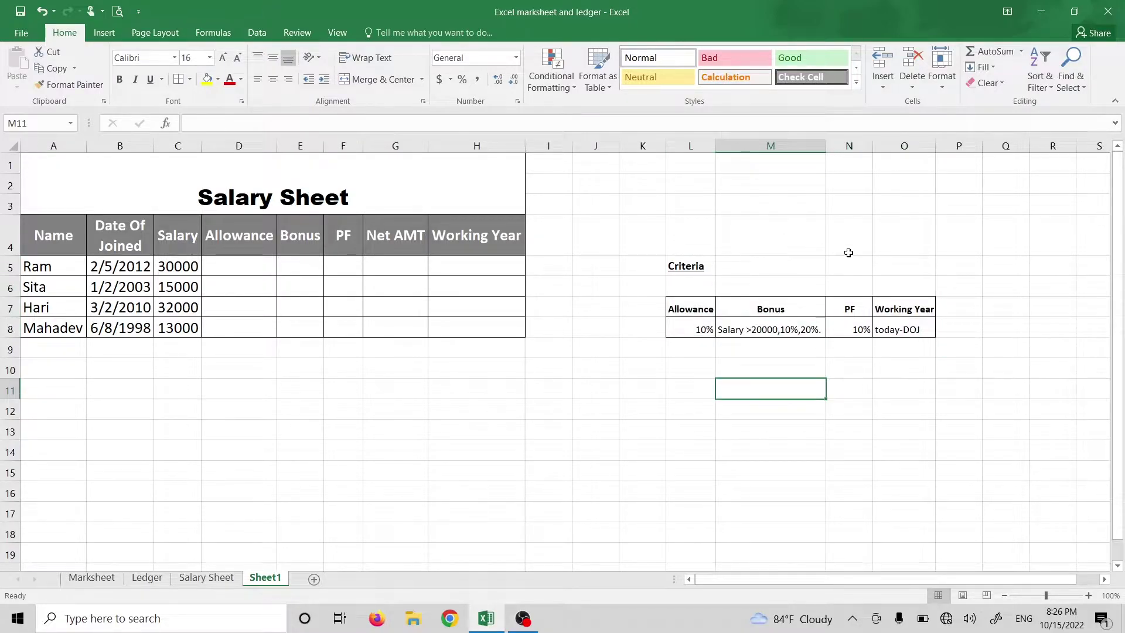
pyautogui.moveTo(720, 152)
pyautogui.mouseDown()
pyautogui.moveTo(720, 170)
pyautogui.moveTo(721, 146)
pyautogui.mouseUp()
pyautogui.click(709, 329)
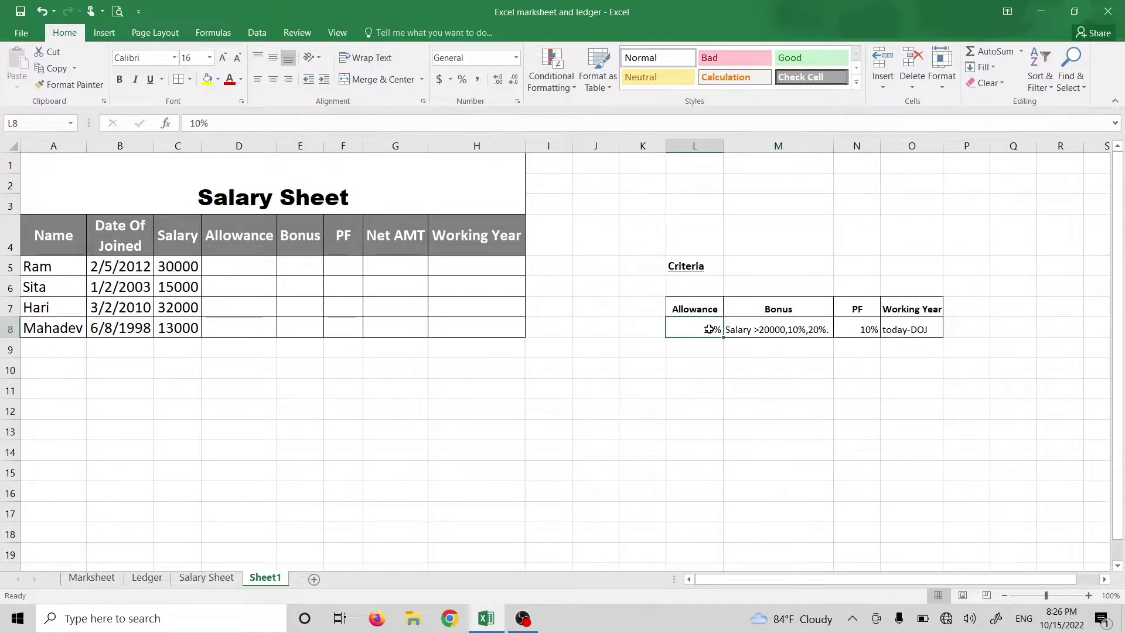
pyautogui.click(690, 363)
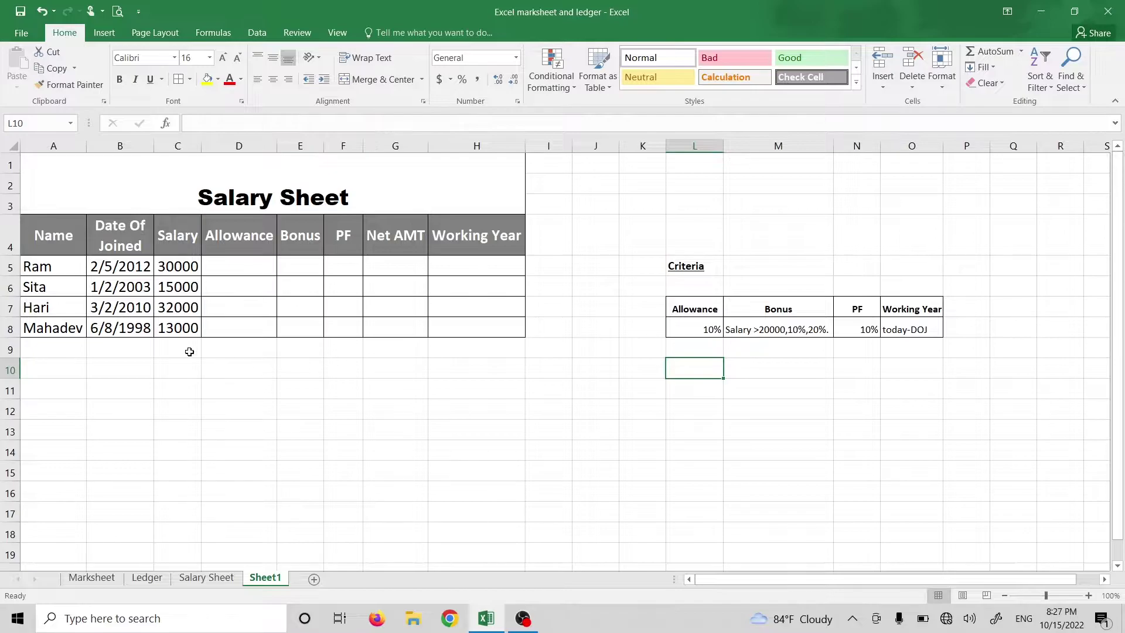
pyautogui.click(236, 261)
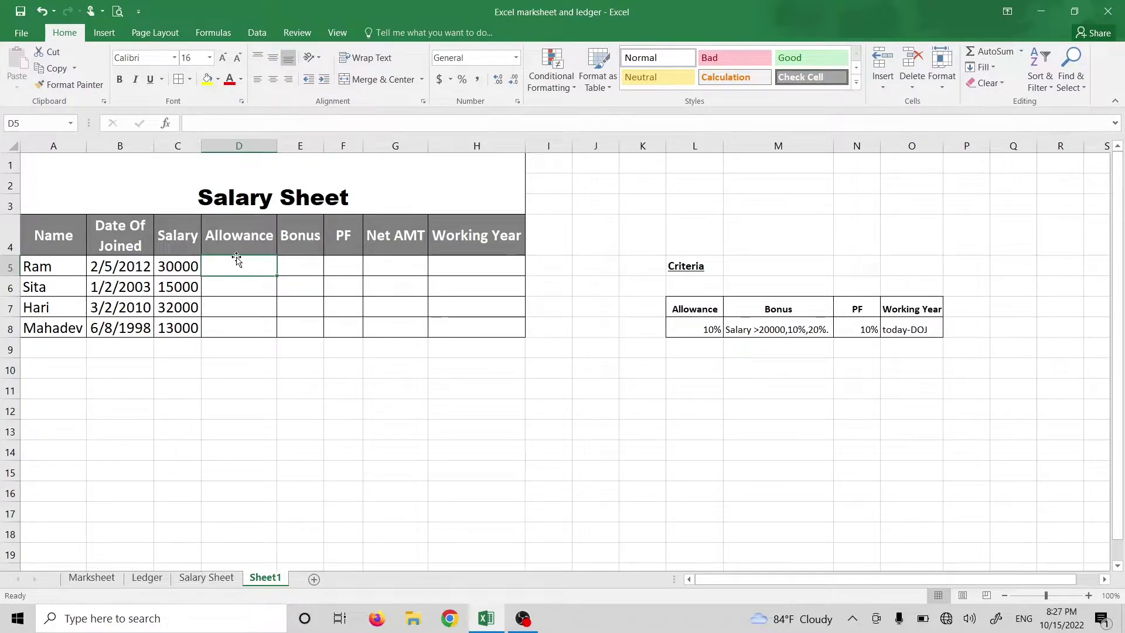
pyautogui.click(57, 249)
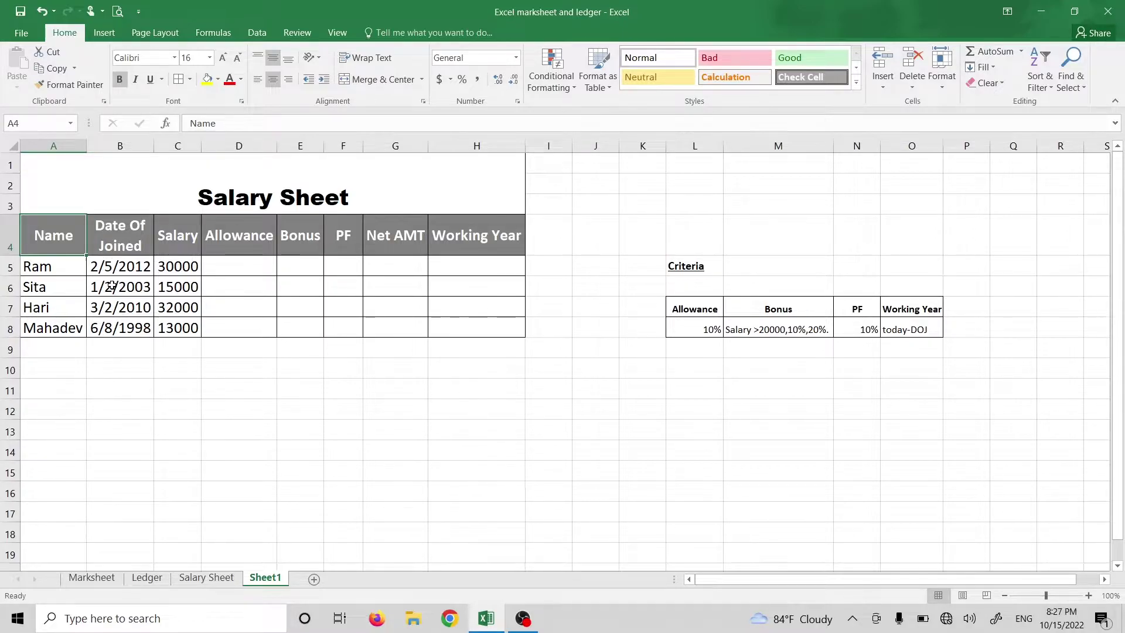
pyautogui.click(132, 286)
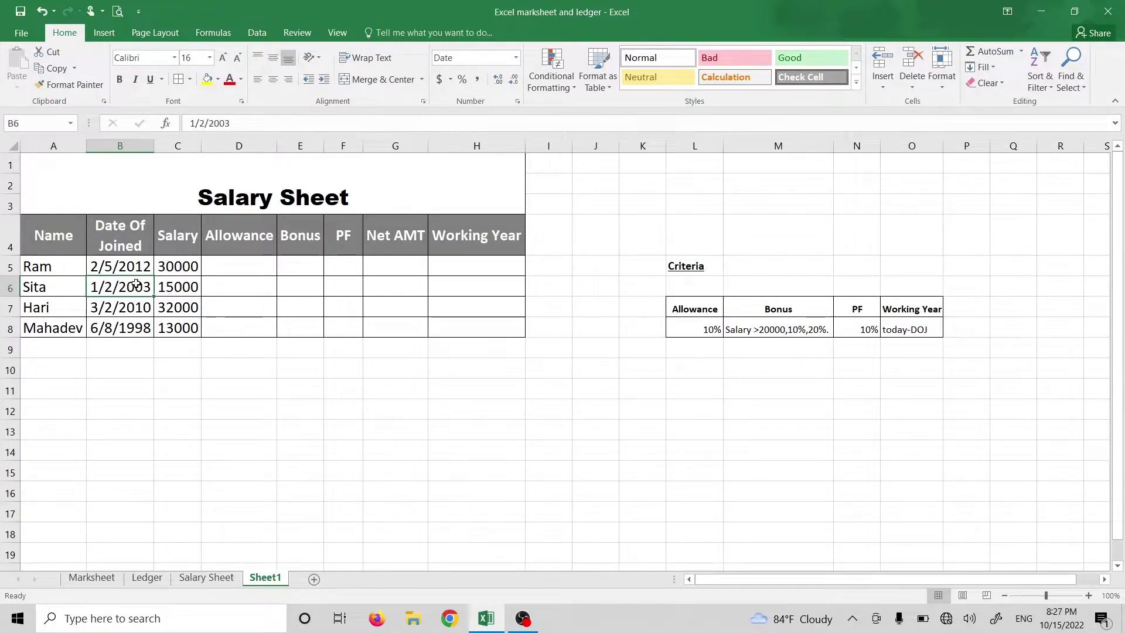
pyautogui.click(125, 268)
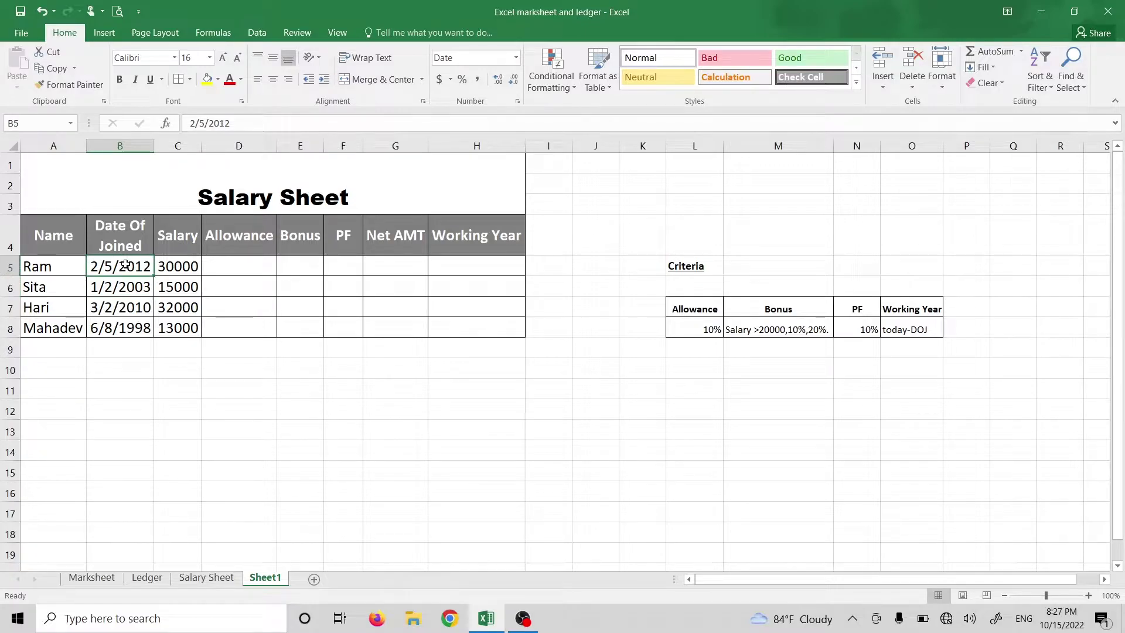
pyautogui.click(184, 267)
pyautogui.click(225, 261)
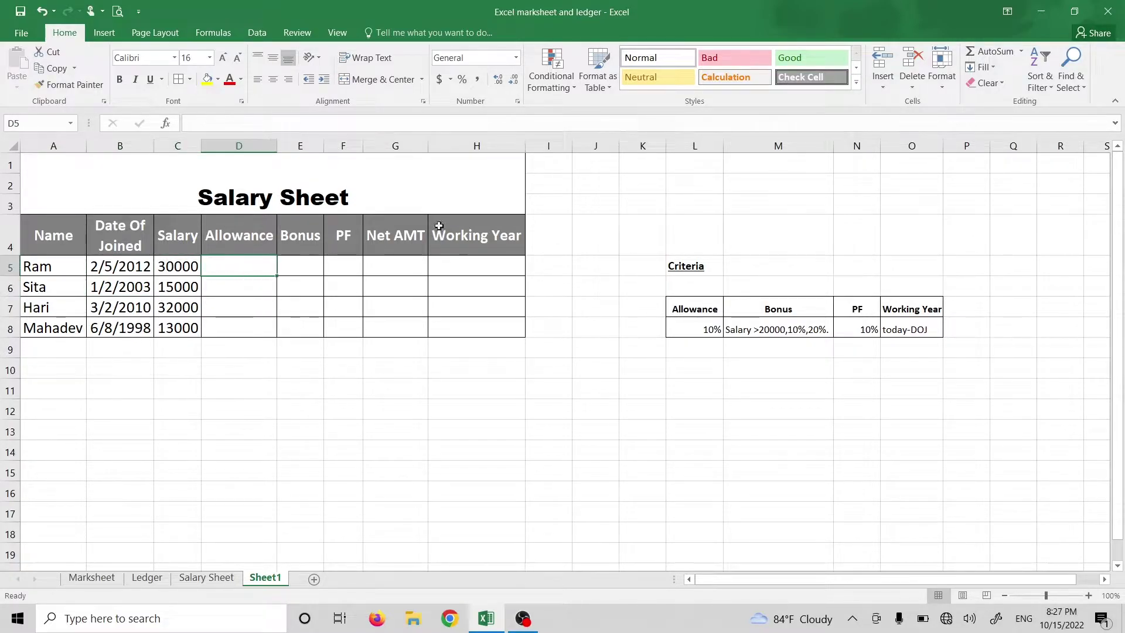
# - Calculate the allowance in D5 with =C5*10% and fill the formula down to D8
pyautogui.click(701, 330)
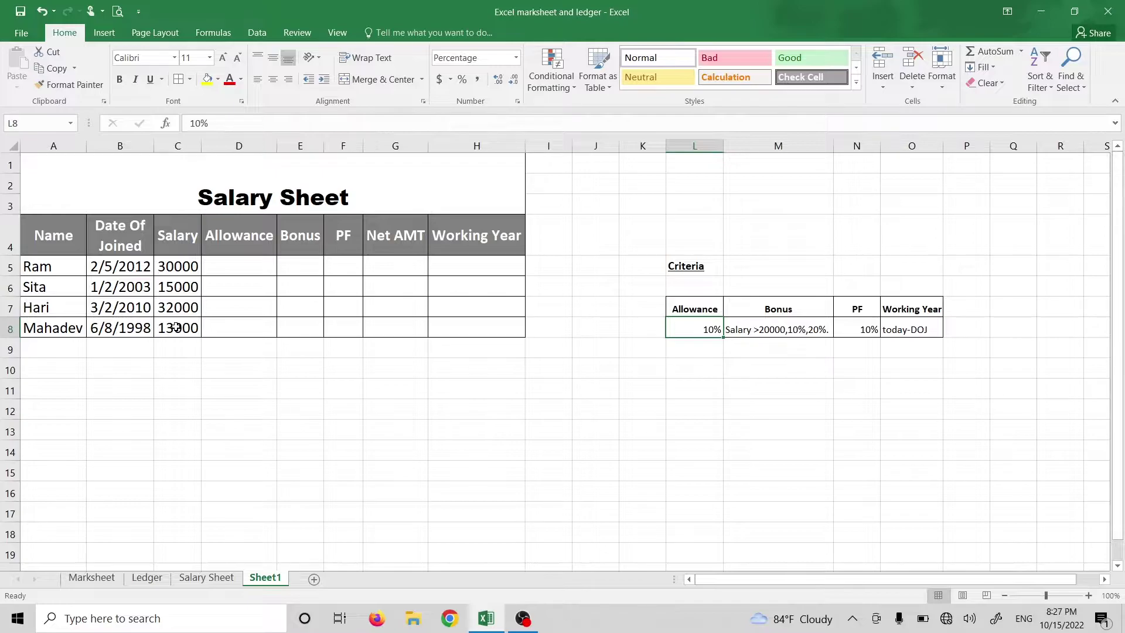
pyautogui.click(272, 266)
pyautogui.write('=')
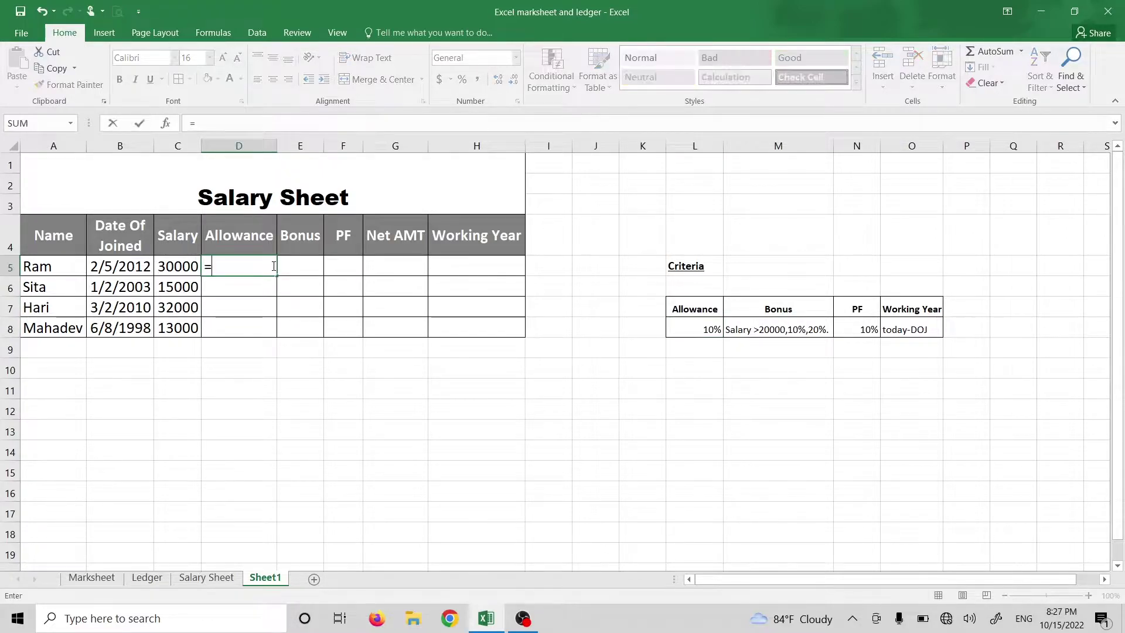
pyautogui.click(172, 261)
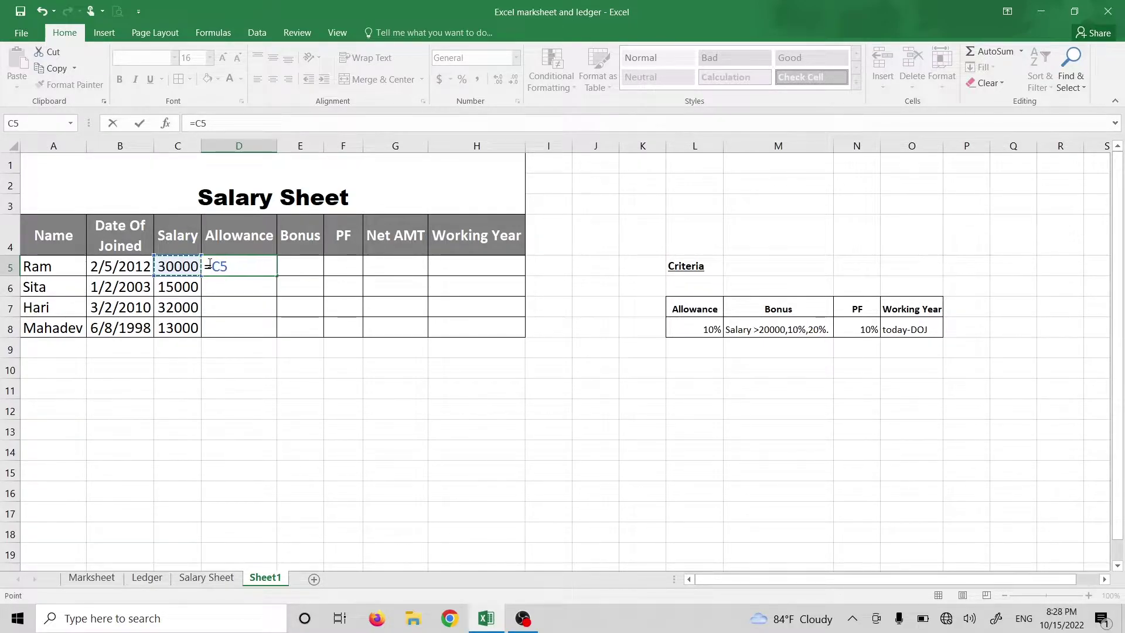
pyautogui.write('*10')
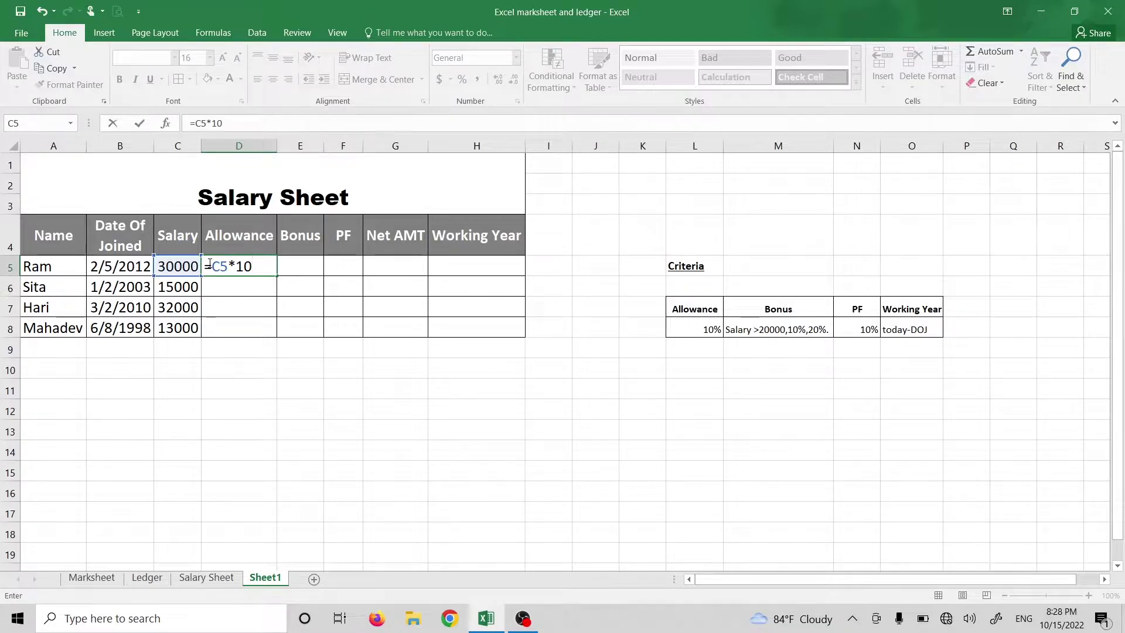
pyautogui.write('%')
pyautogui.press('Return')
pyautogui.click(229, 269)
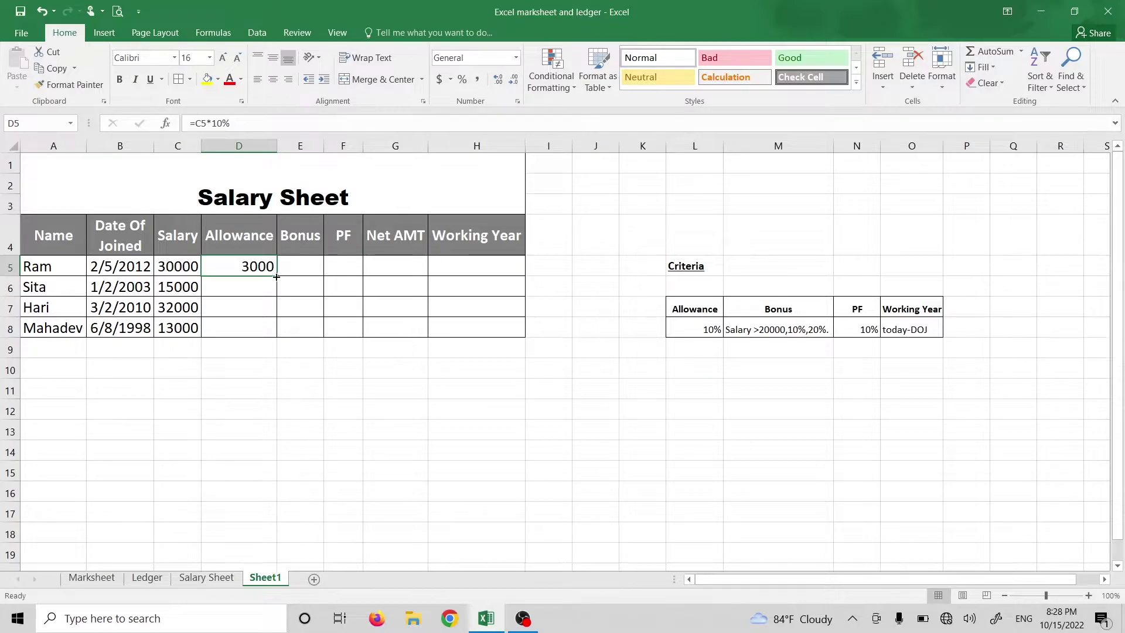
pyautogui.moveTo(276, 276); pyautogui.dragTo(282, 337)
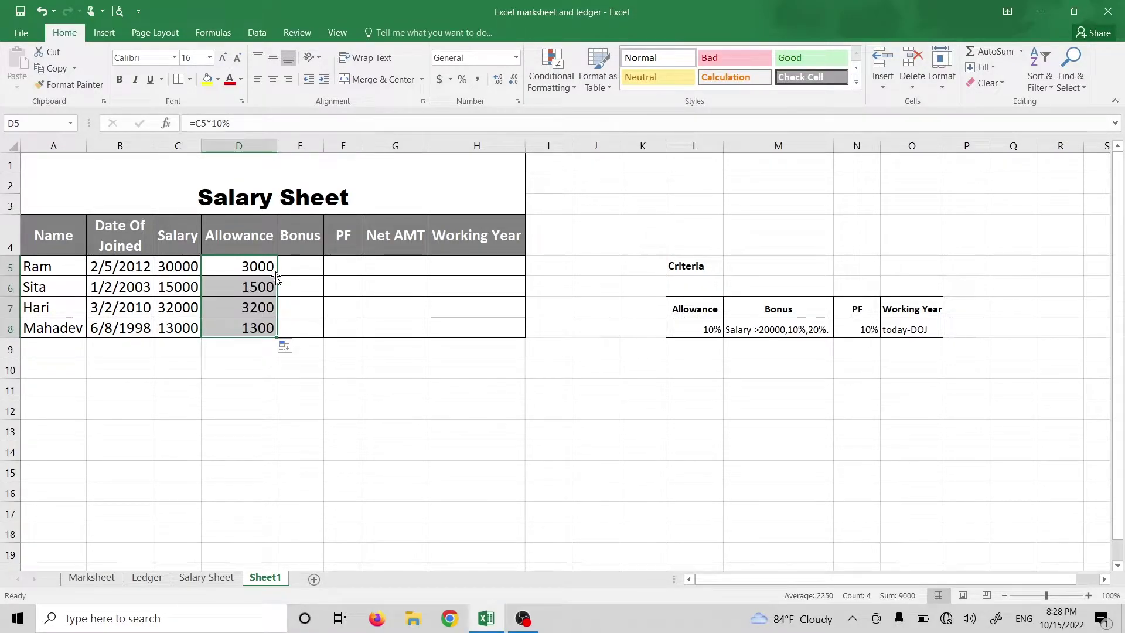
# - Calculate the bonus in E5 with =IF(C5>20000,C5*10%,C5*20%) and fill the formula down to E8
pyautogui.click(304, 261)
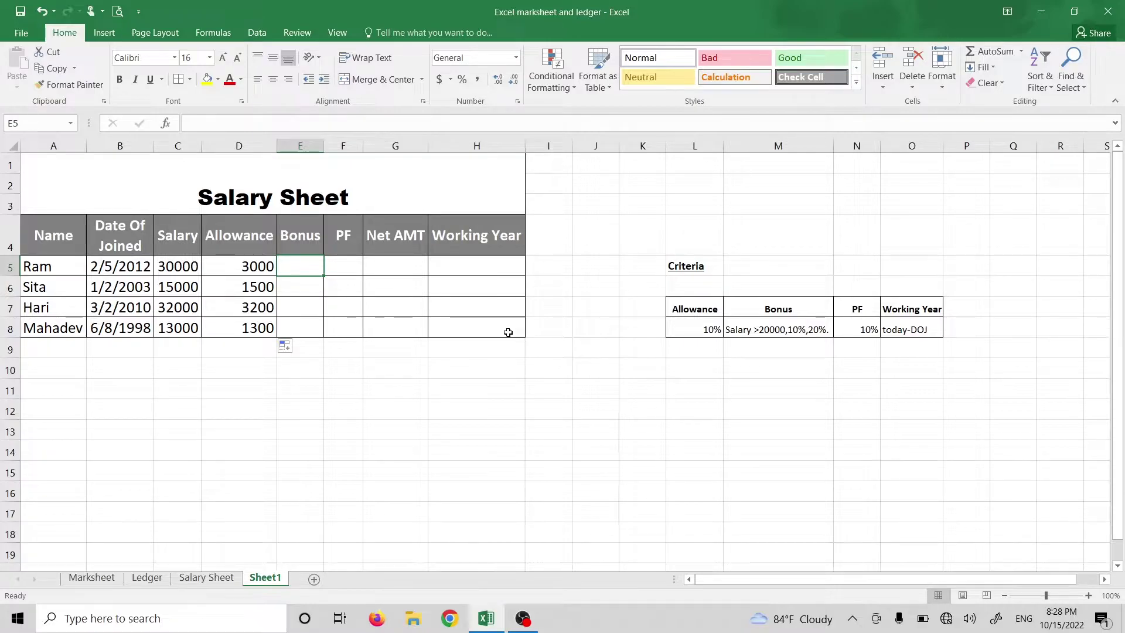
pyautogui.write('=')
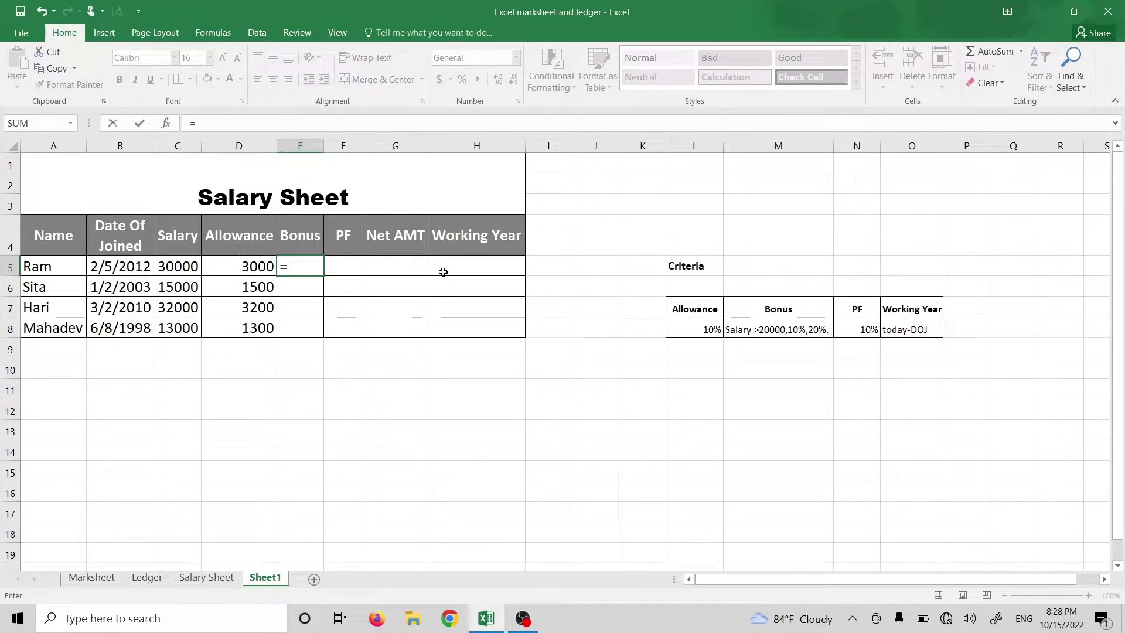
pyautogui.write('if')
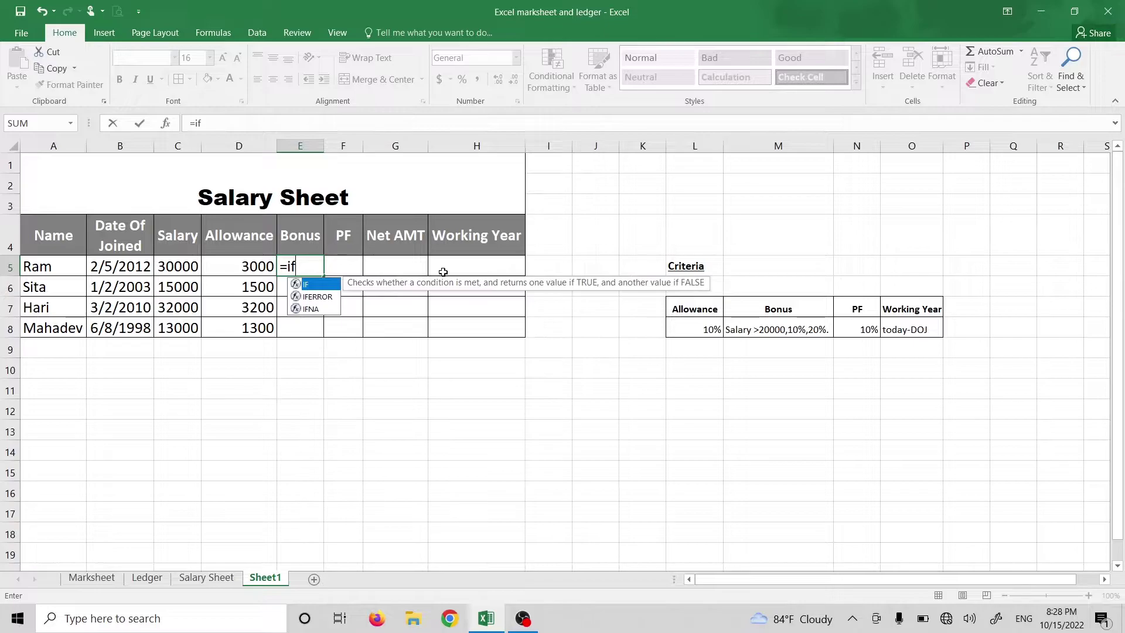
pyautogui.write('(')
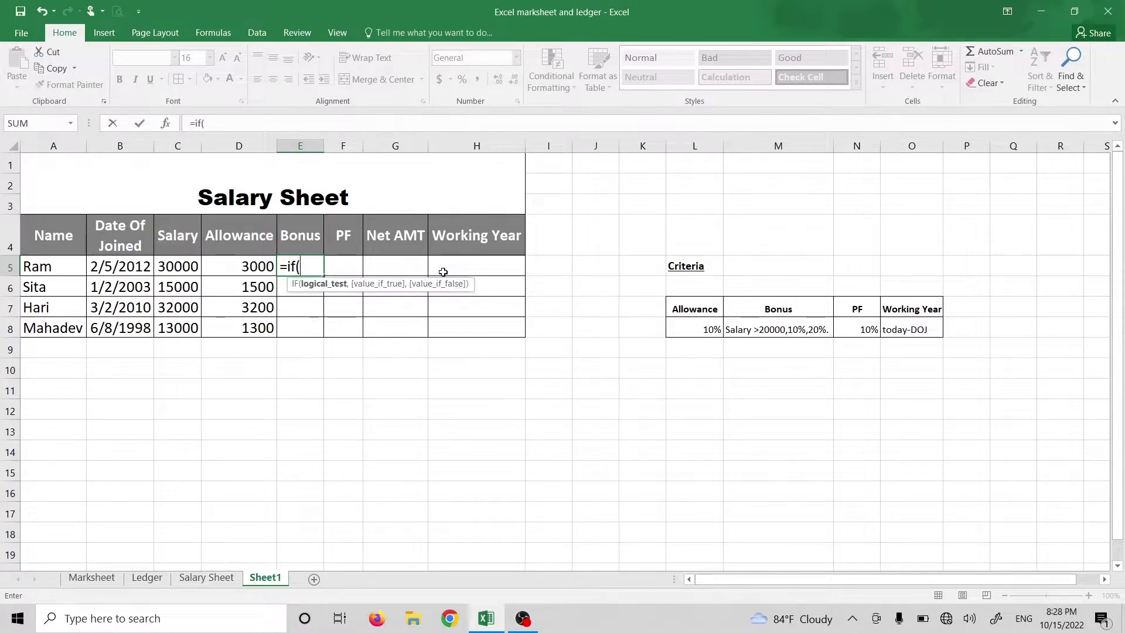
pyautogui.click(181, 268)
pyautogui.write('>20')
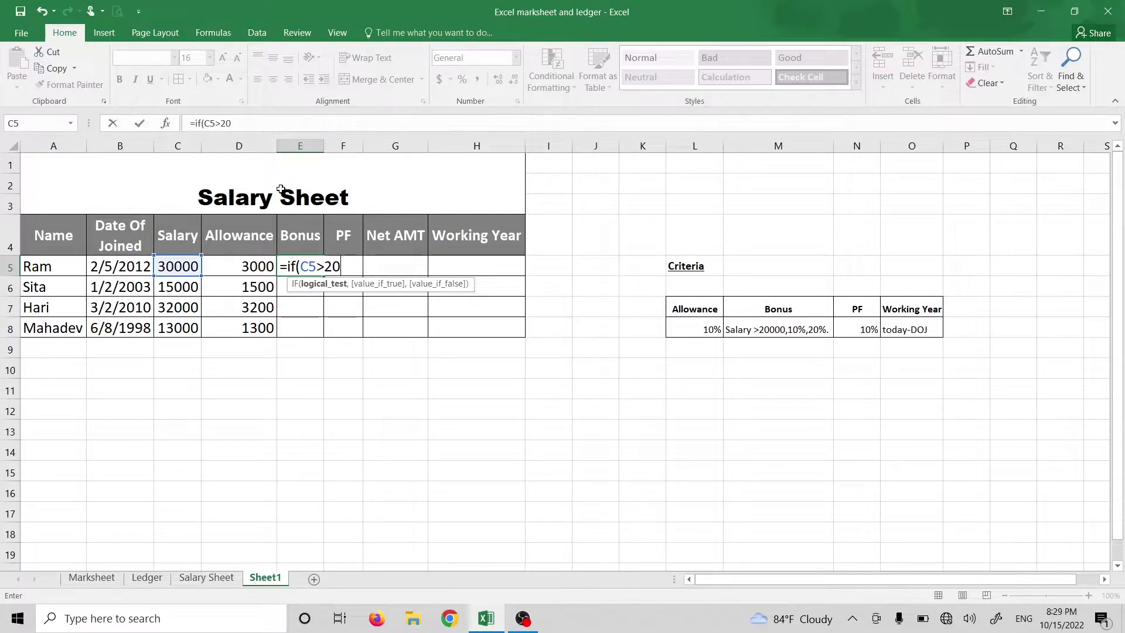
pyautogui.write('000,')
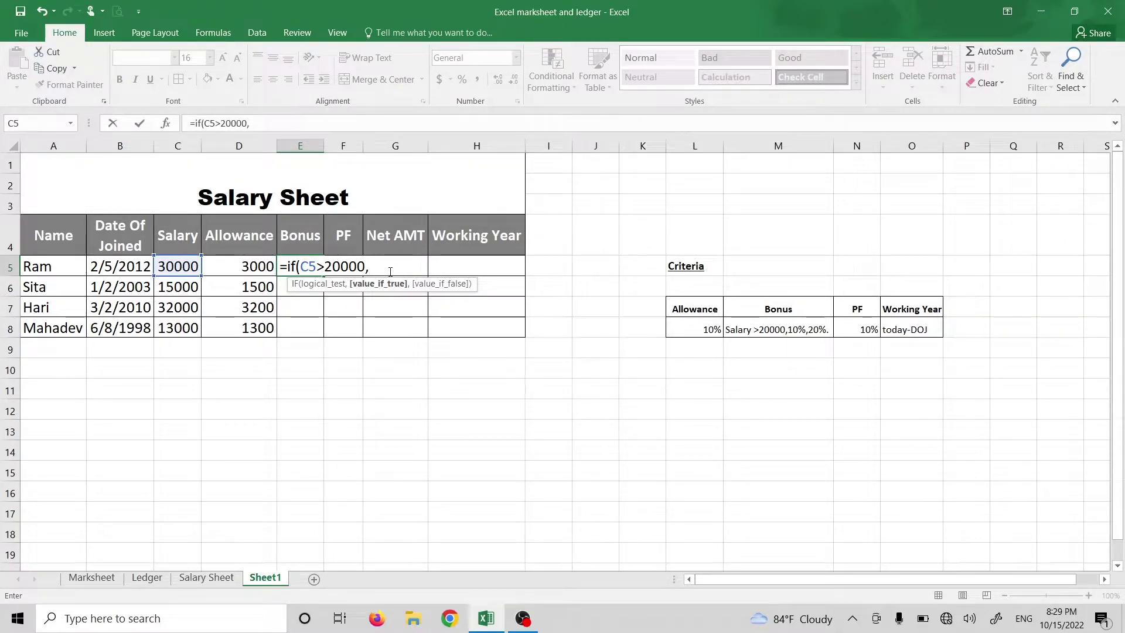
pyautogui.click(174, 265)
pyautogui.write('*10%,')
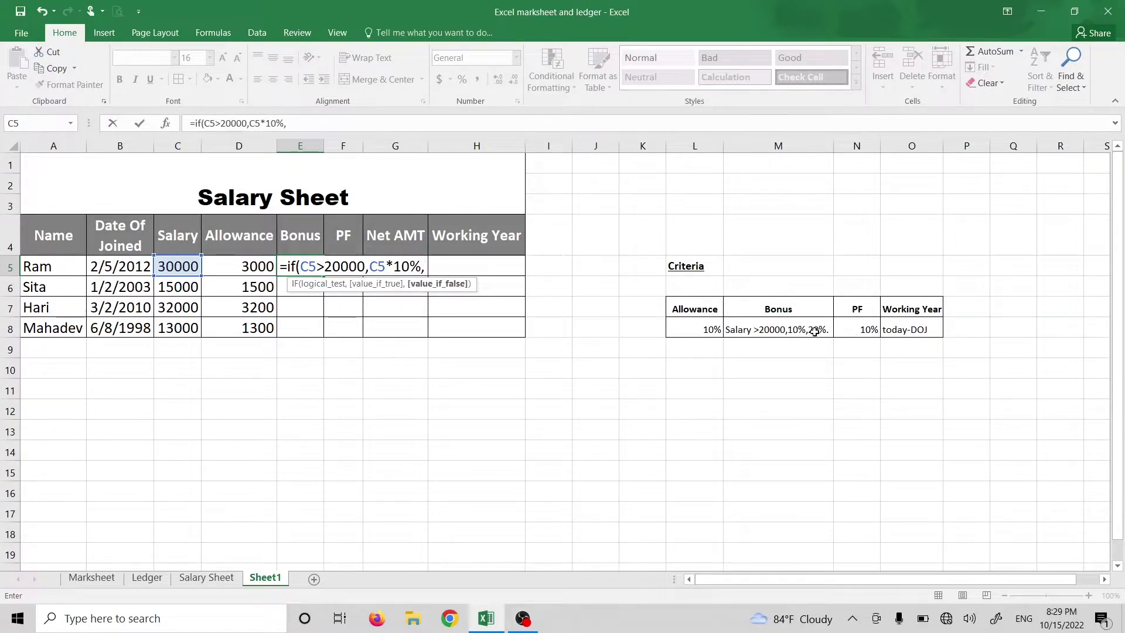
pyautogui.click(185, 265)
pyautogui.write('*20')
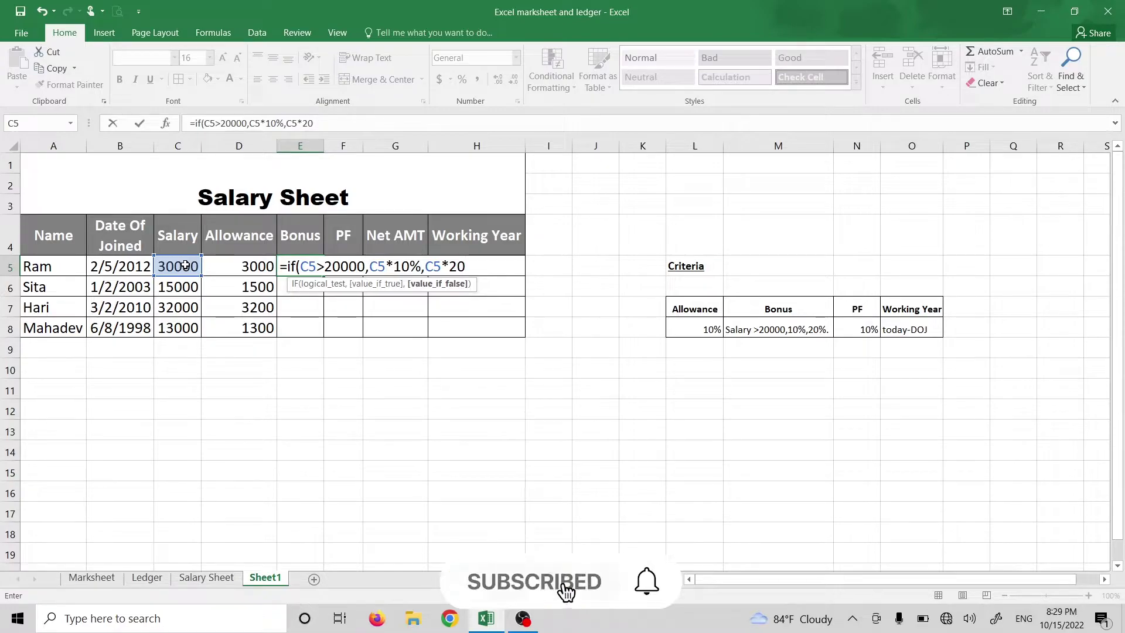
pyautogui.write('%)')
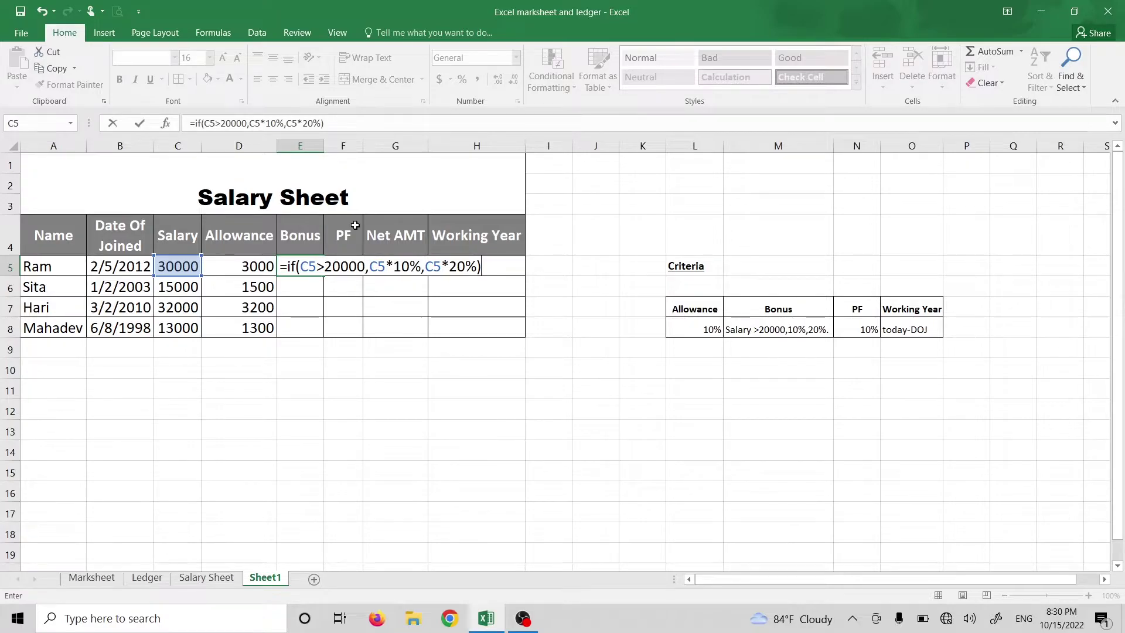
pyautogui.press('Return')
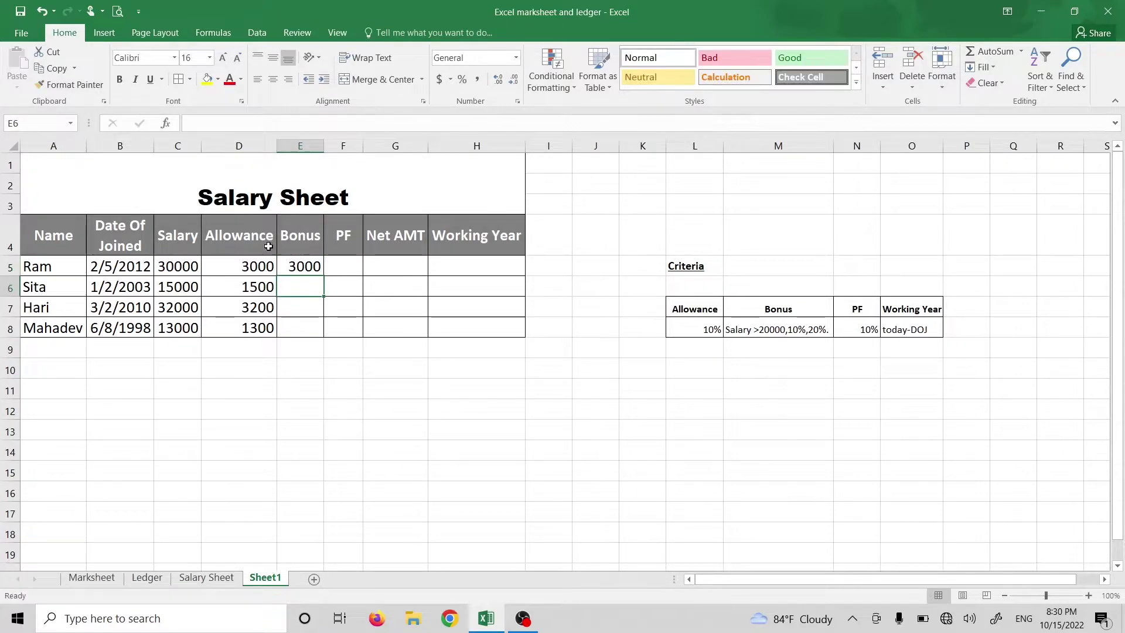
pyautogui.click(296, 261)
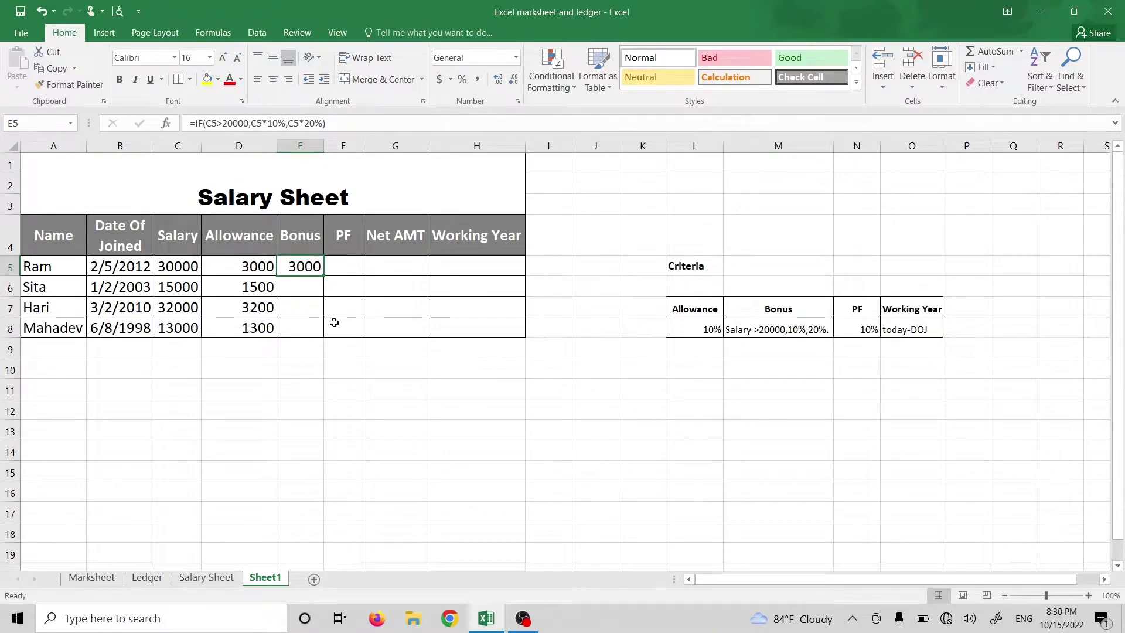
pyautogui.doubleClick(323, 269)
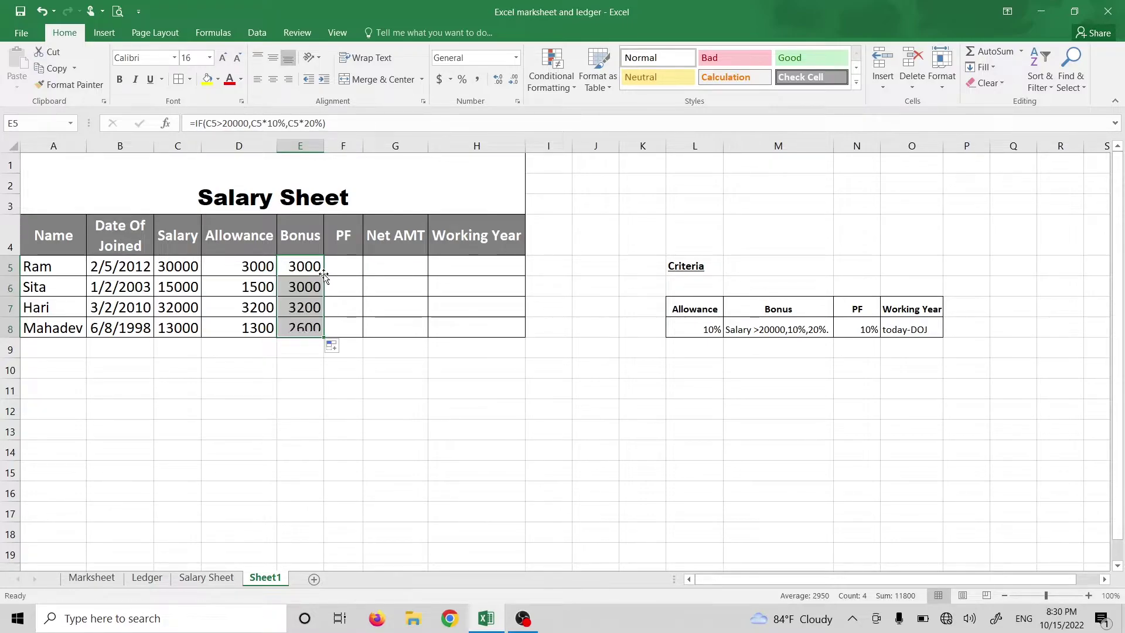
pyautogui.click(380, 315)
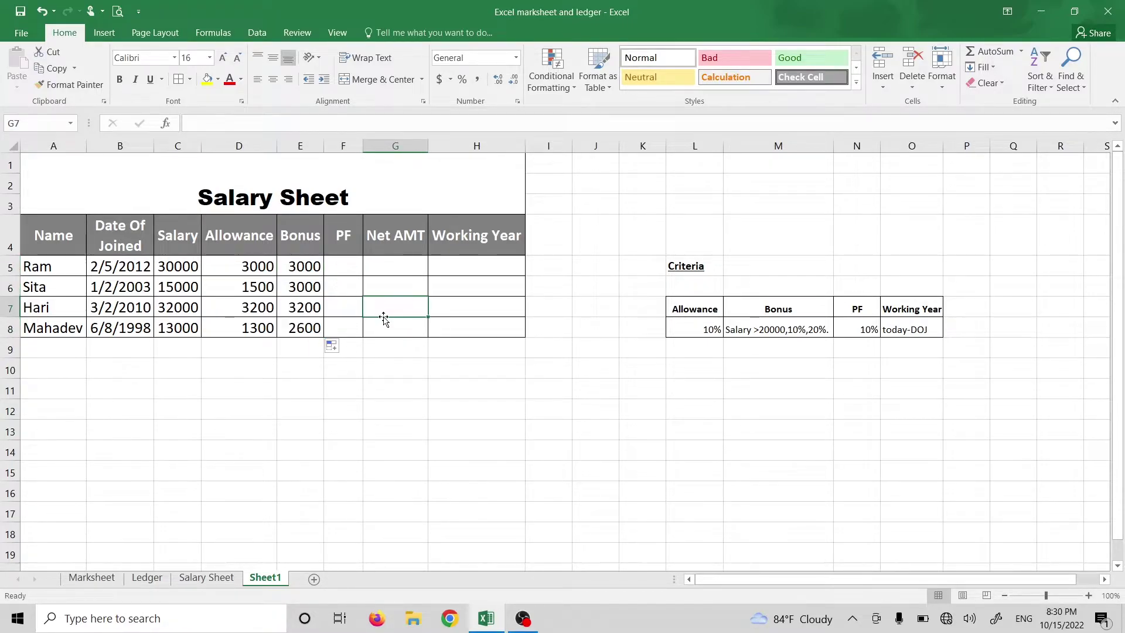
pyautogui.click(306, 291)
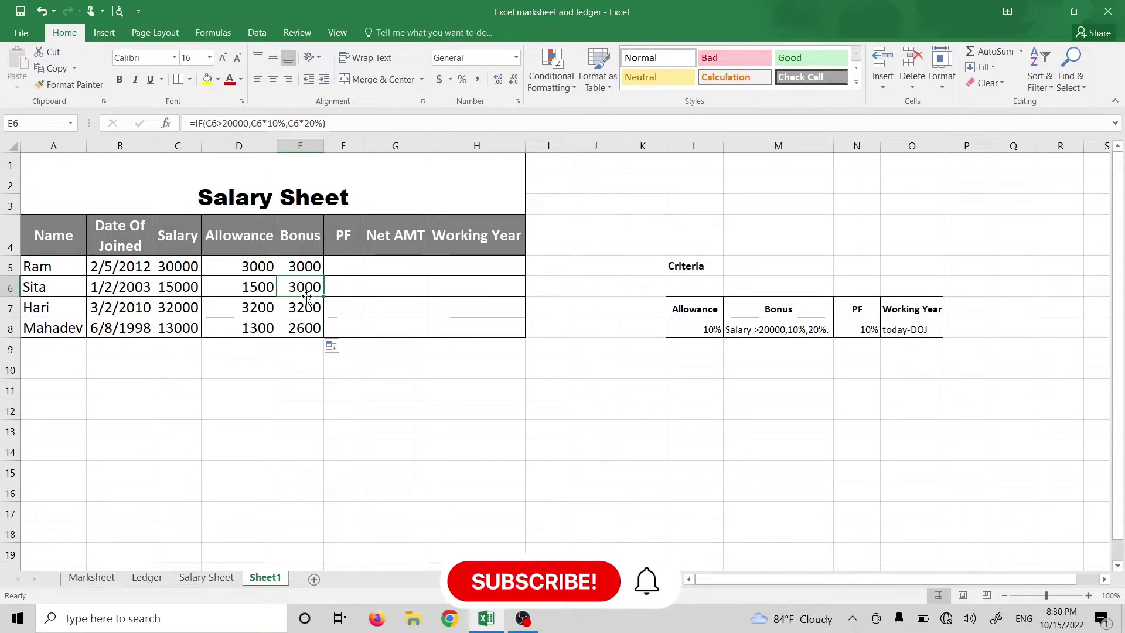
pyautogui.click(343, 346)
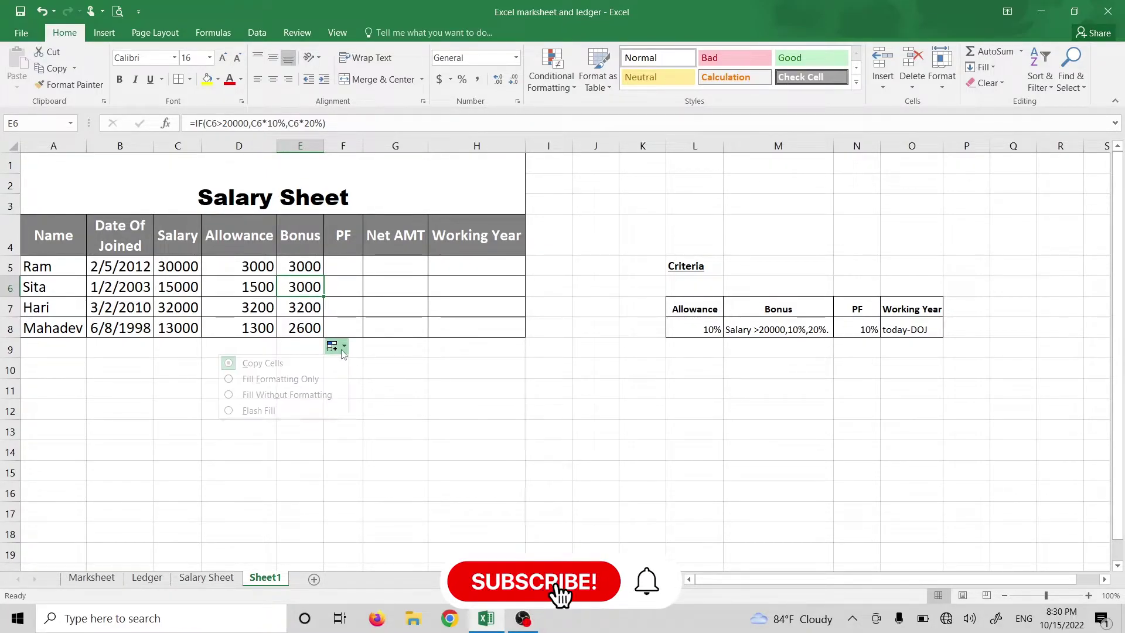
pyautogui.click(338, 288)
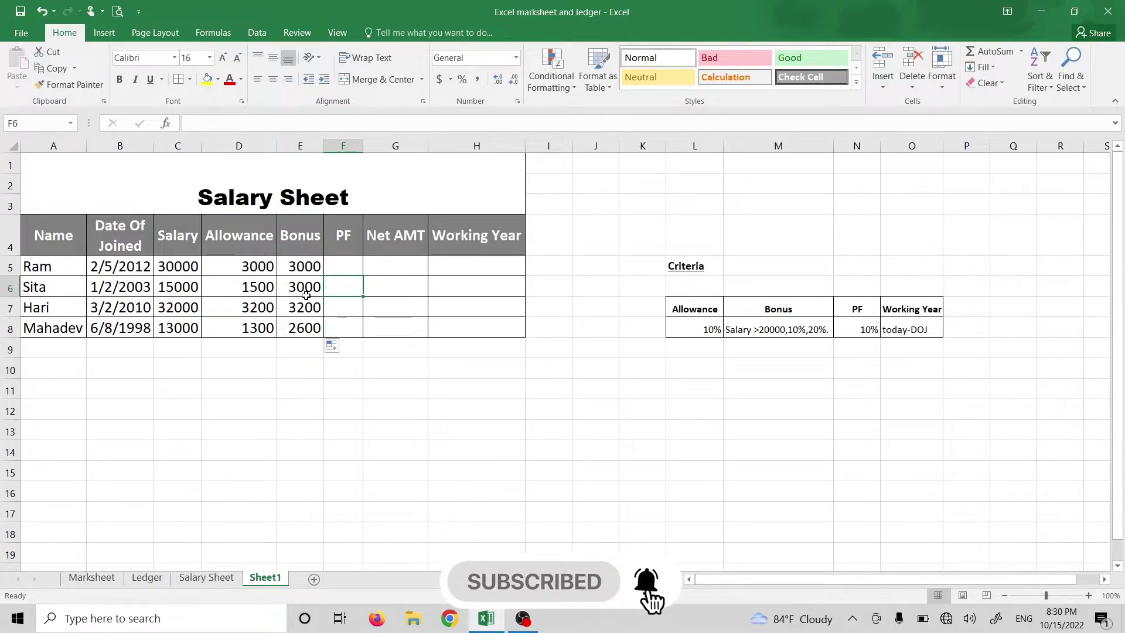
pyautogui.click(315, 268)
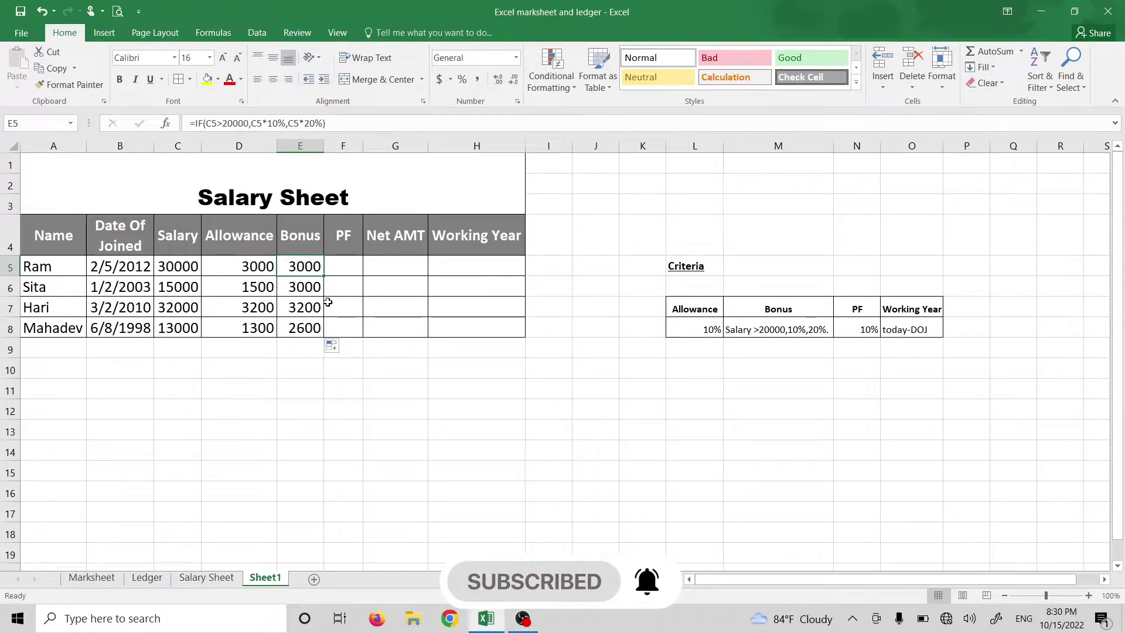
# - Calculate the PF in F5 with =C5*10% and fill the formula down to F8
pyautogui.click(351, 270)
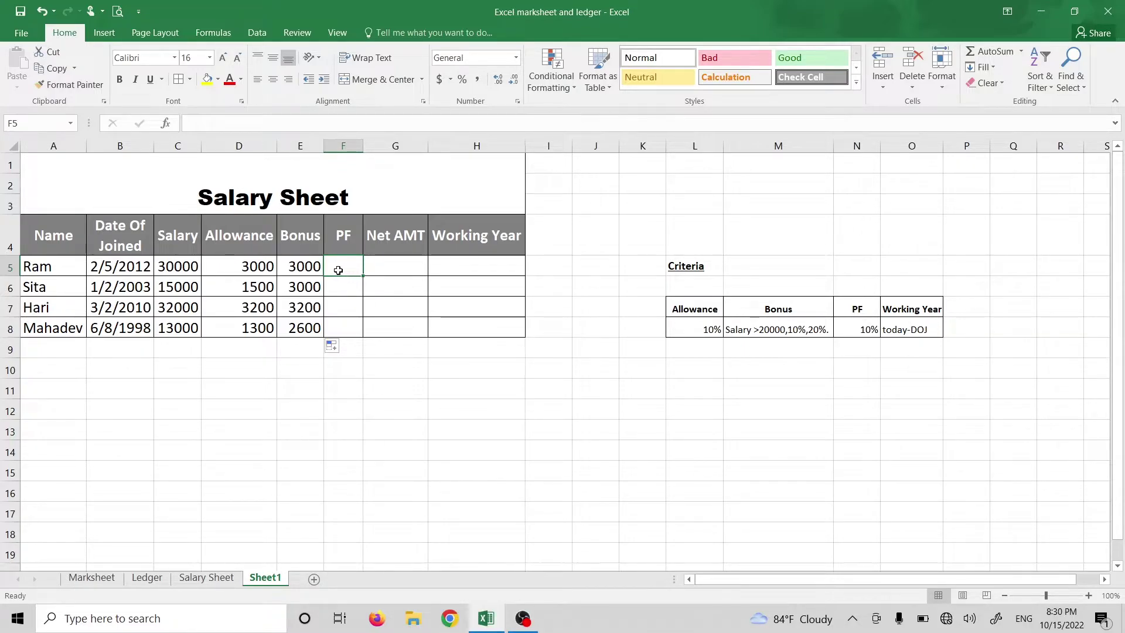
pyautogui.write('=')
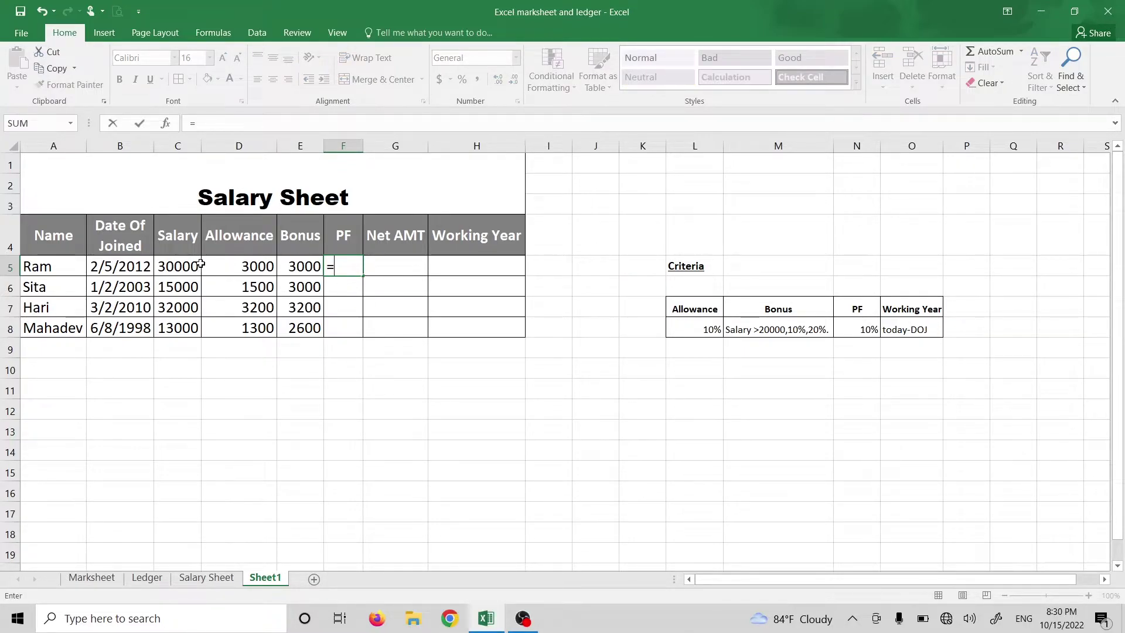
pyautogui.click(168, 265)
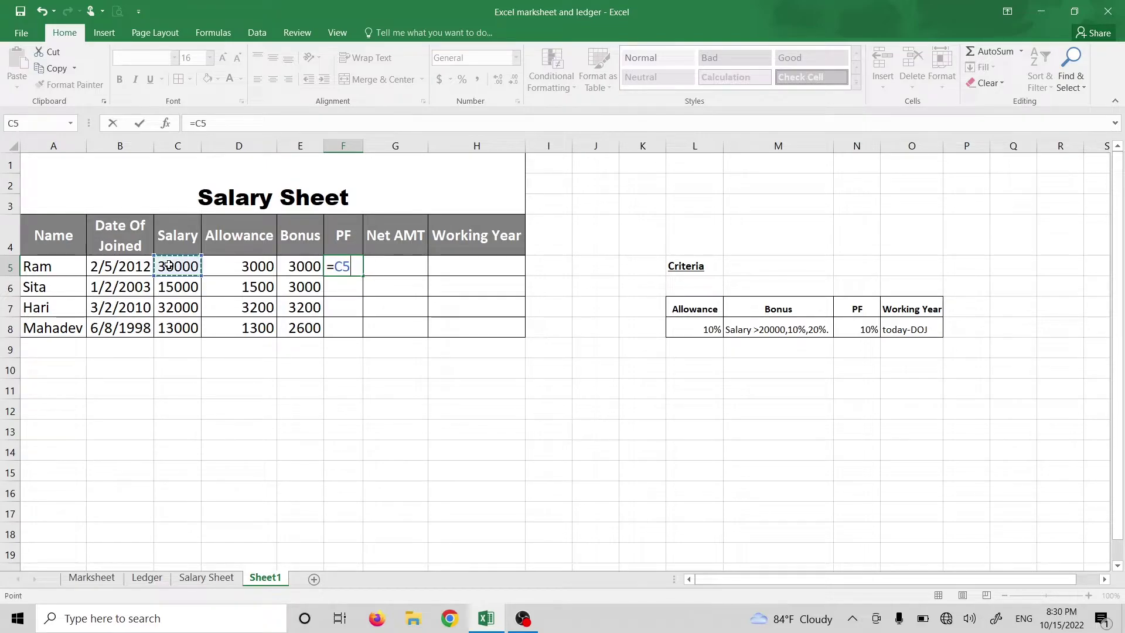
pyautogui.write('*10%')
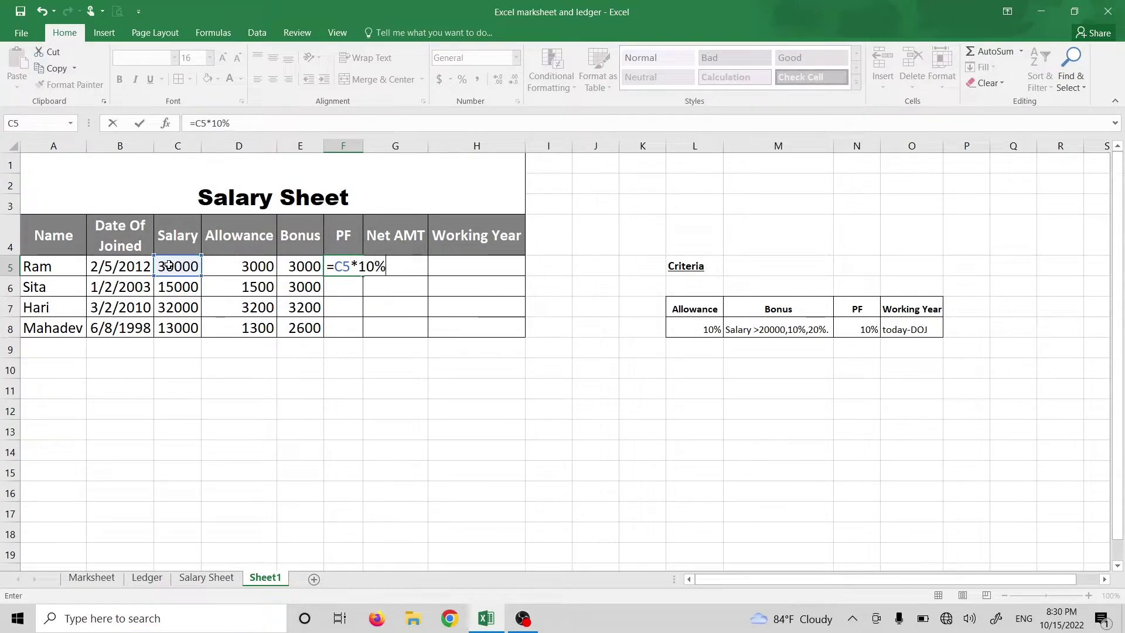
pyautogui.press('Return')
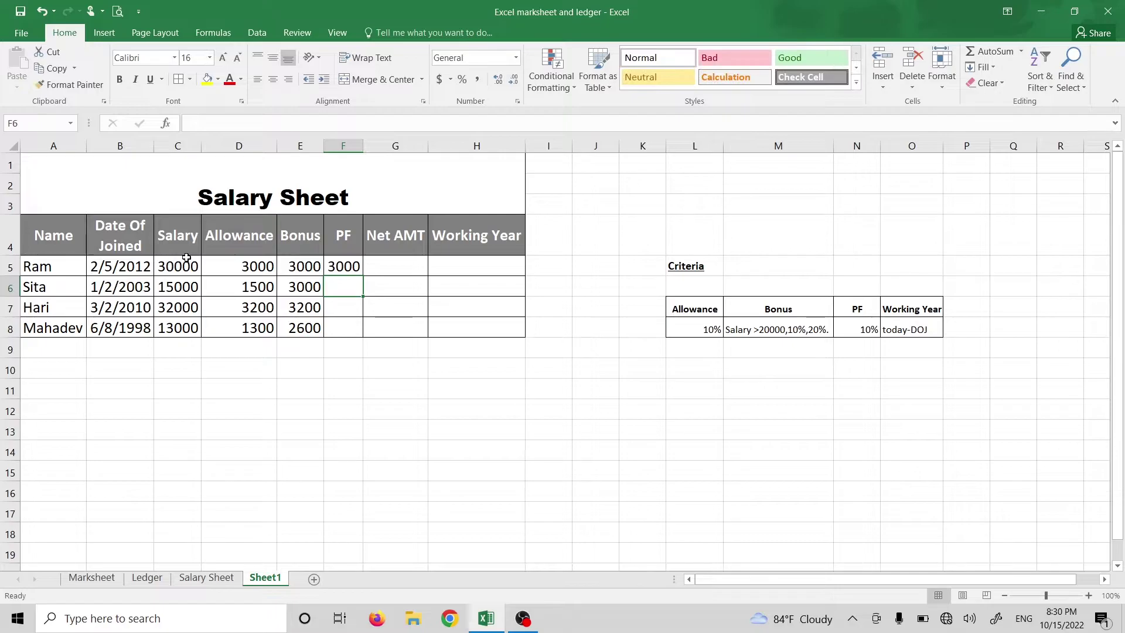
pyautogui.click(330, 268)
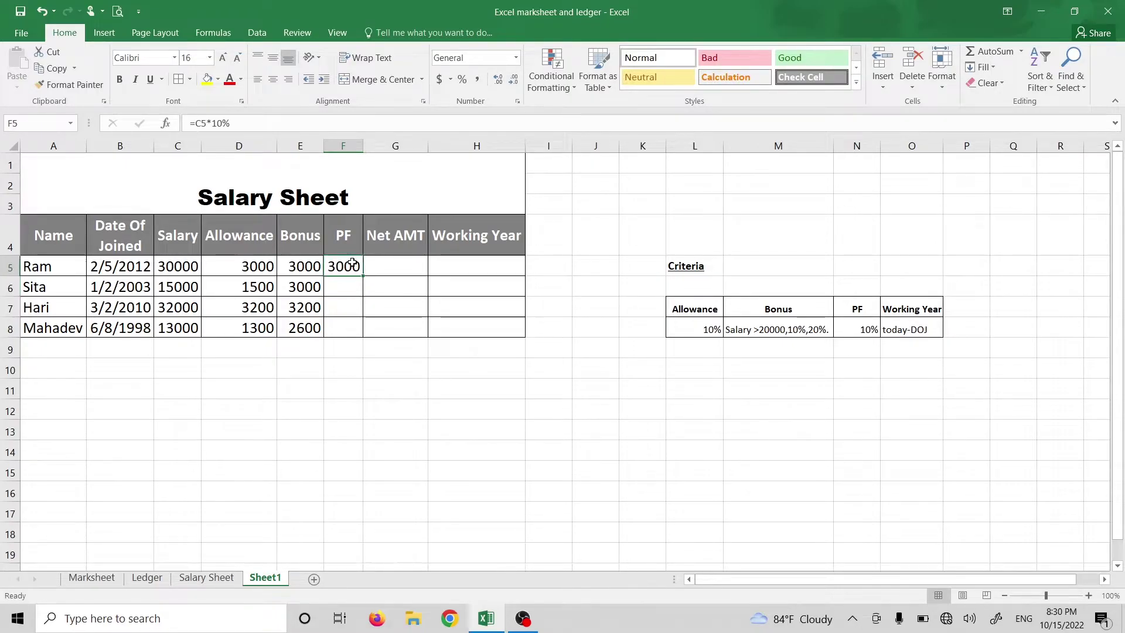
pyautogui.moveTo(365, 276); pyautogui.dragTo(366, 335)
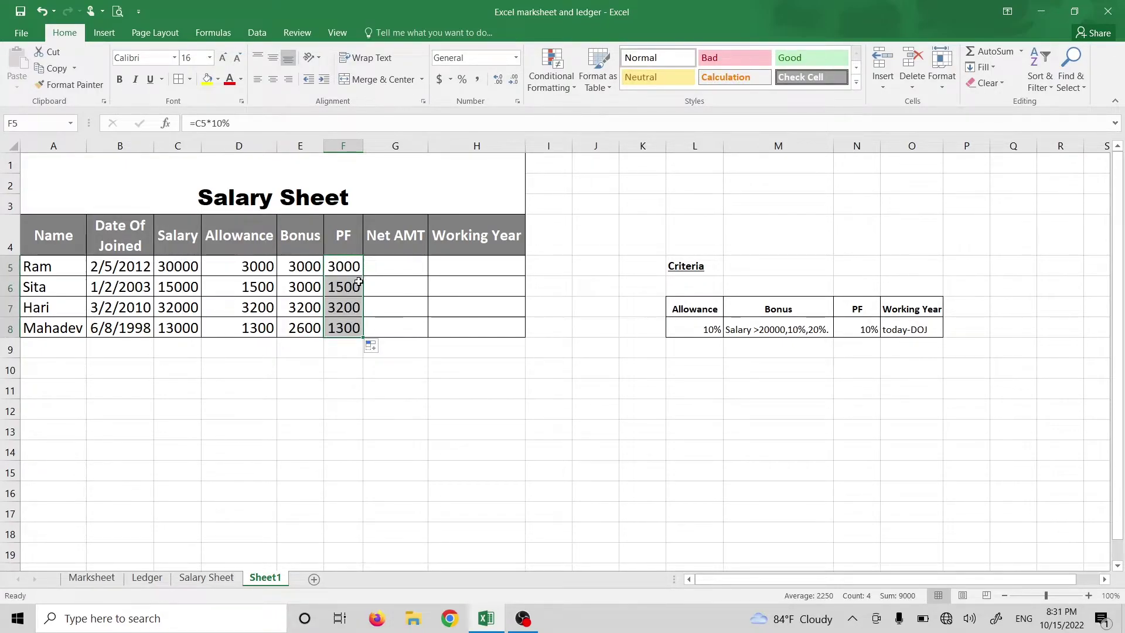
# - Calculate the net amount in G5 with =C5+D5+E5-F5 and fill the formula down to G8
pyautogui.click(391, 271)
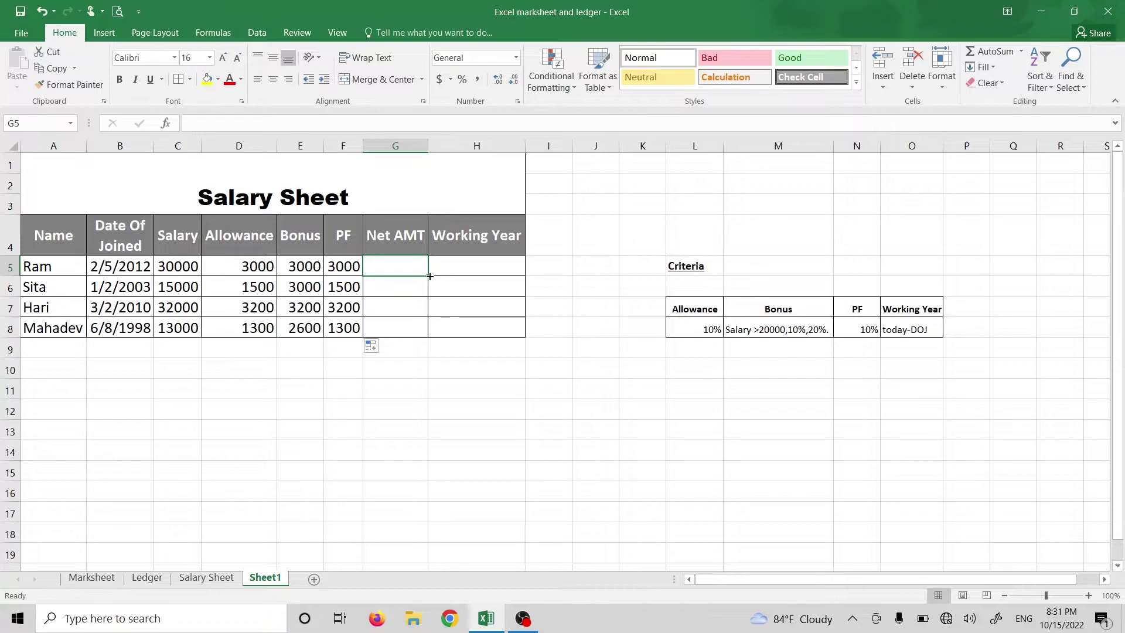
pyautogui.write('=')
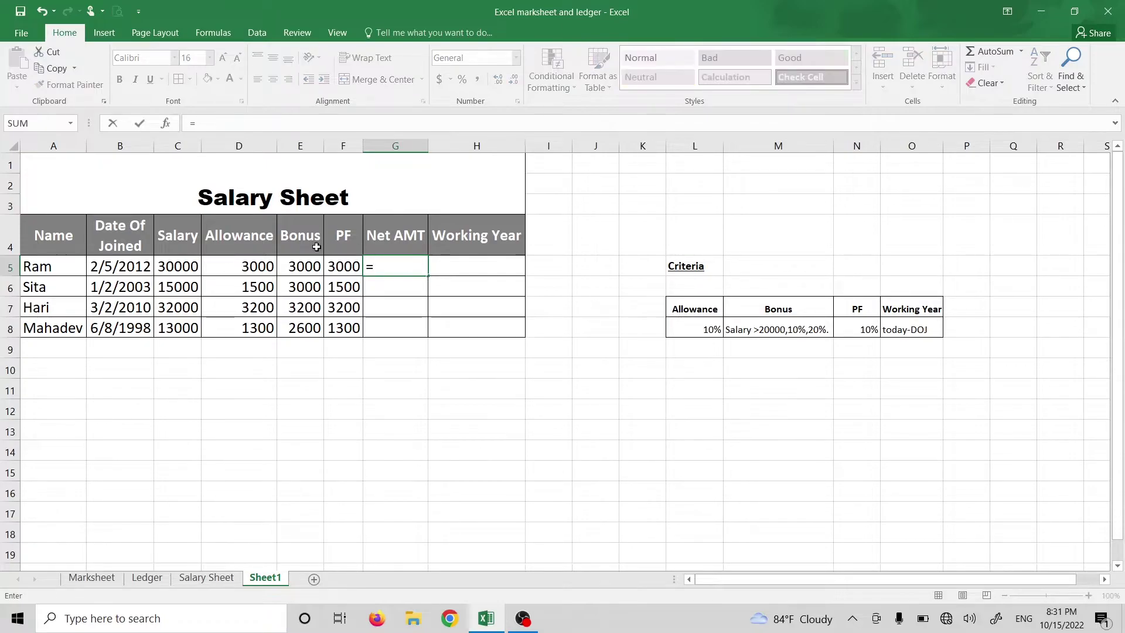
pyautogui.click(176, 268)
pyautogui.write('+')
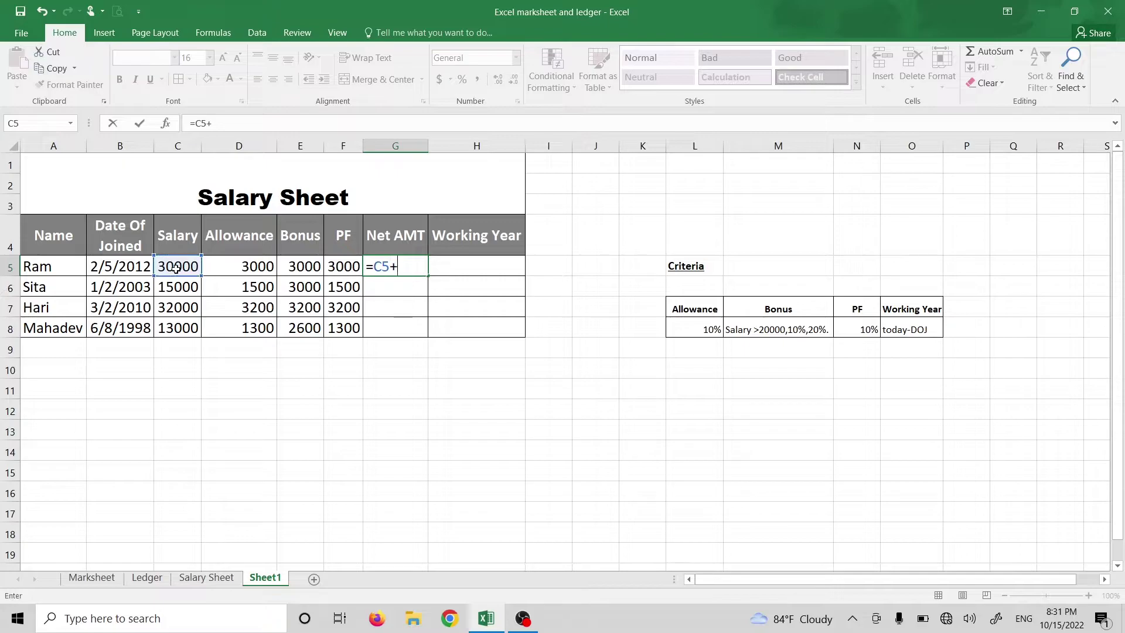
pyautogui.click(244, 267)
pyautogui.write('+')
pyautogui.click(301, 267)
pyautogui.write('-')
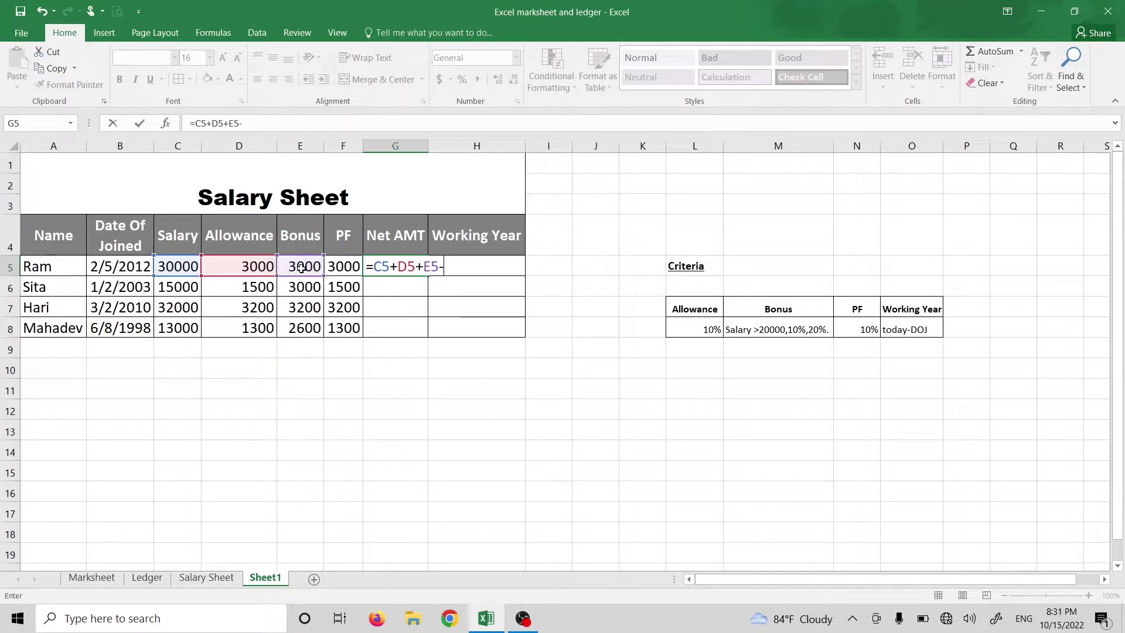
pyautogui.click(349, 269)
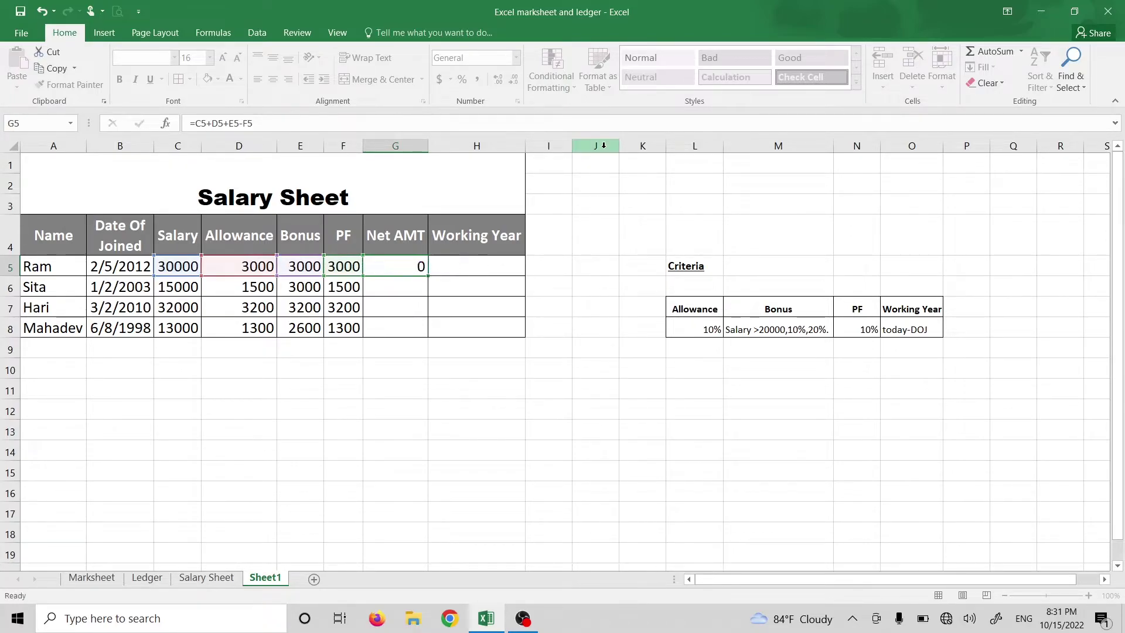
pyautogui.press('Return')
pyautogui.click(409, 262)
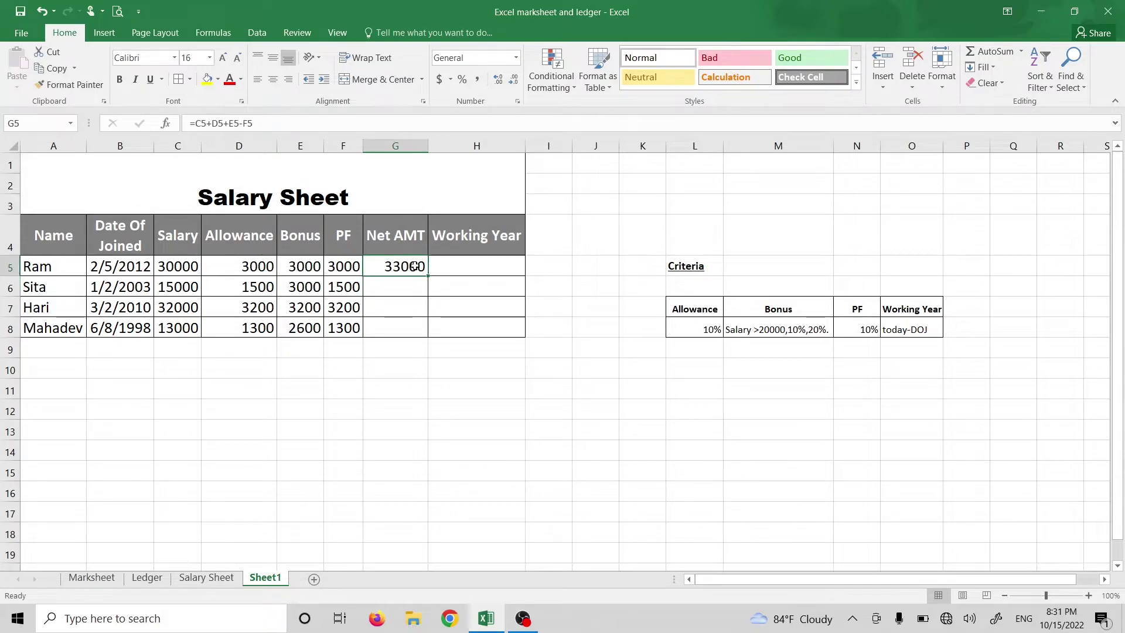
pyautogui.doubleClick(426, 276)
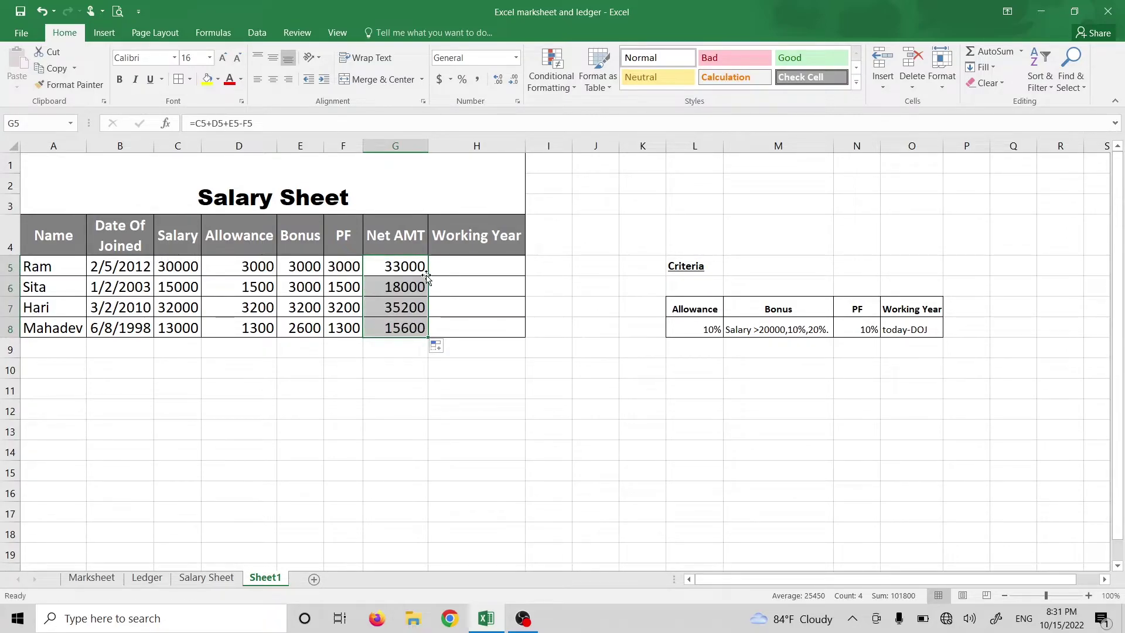
# - Try to calculate the working years in H5 with =today()-B5
pyautogui.click(469, 265)
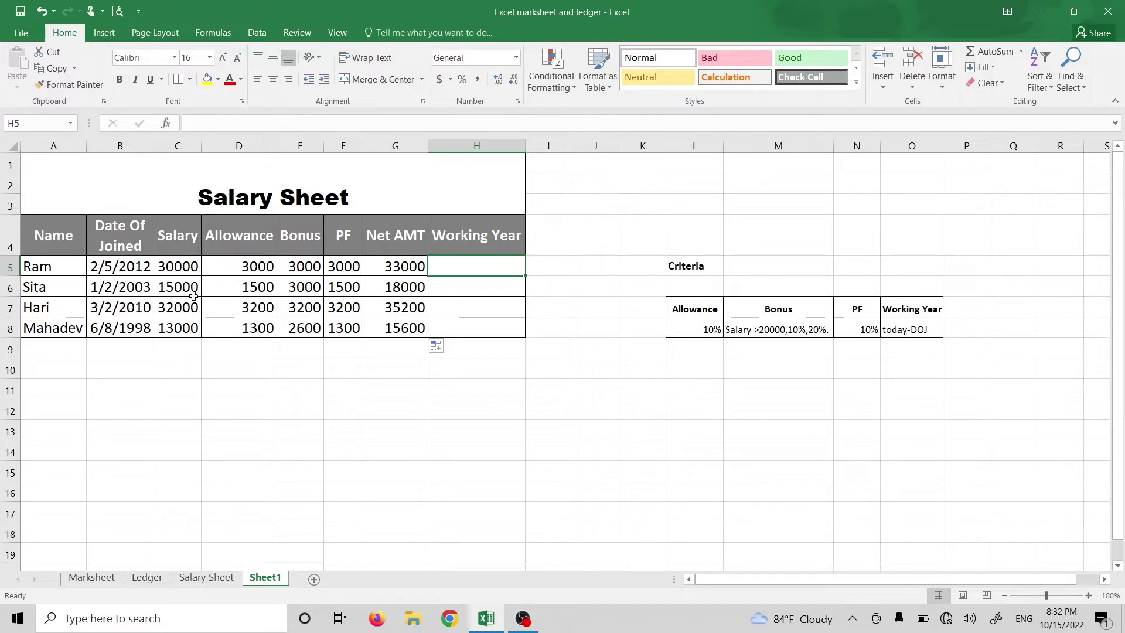
pyautogui.write('=')
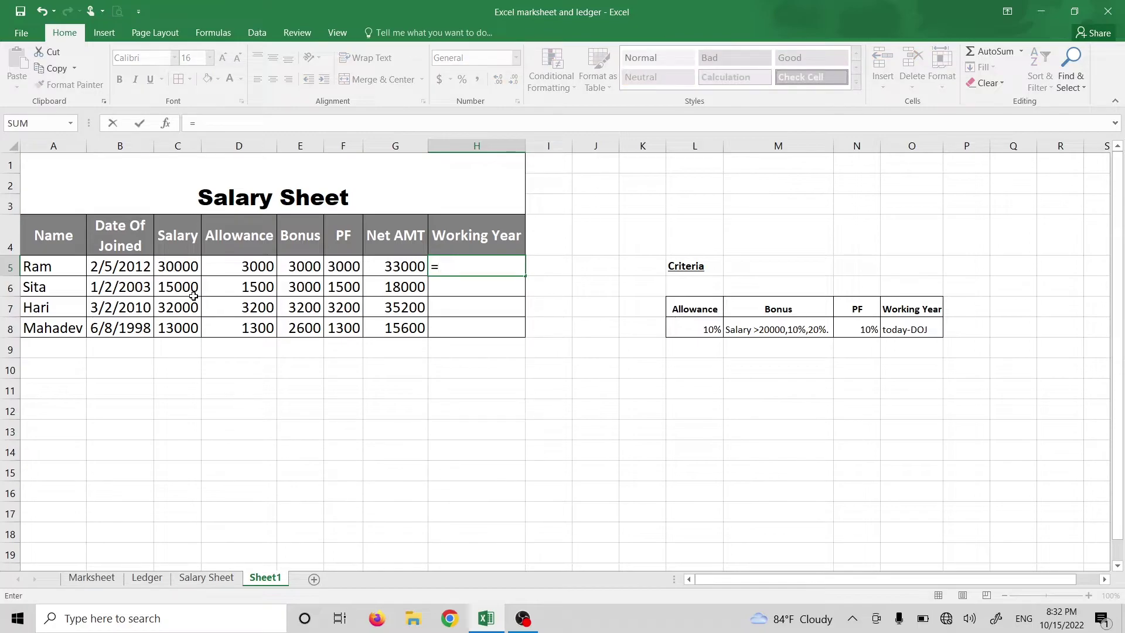
pyautogui.write('today()-')
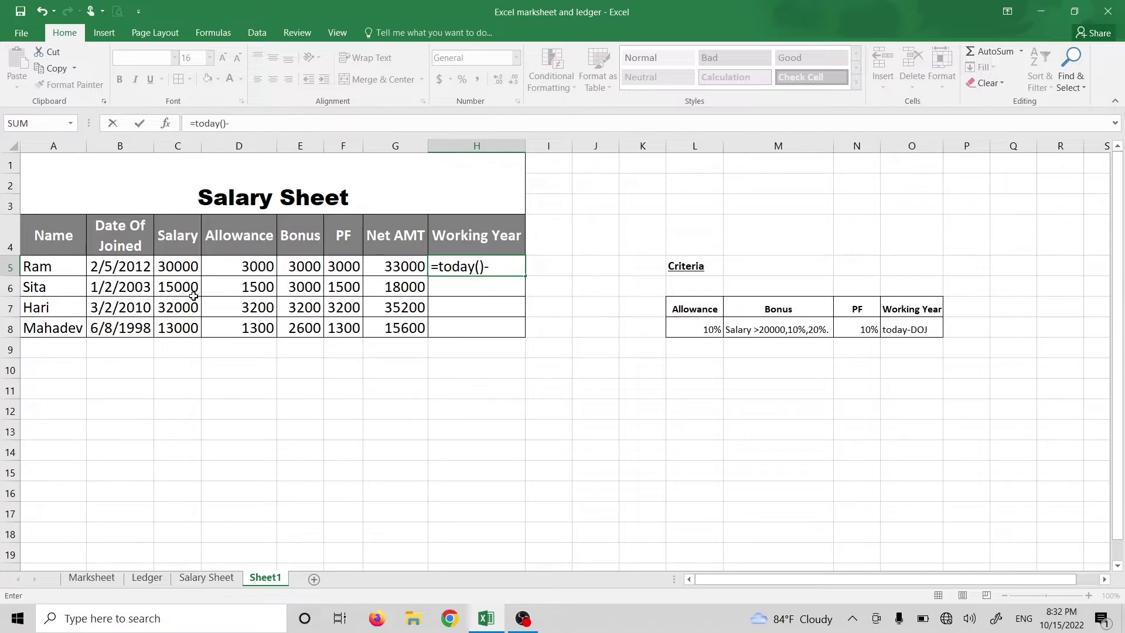
pyautogui.click(131, 267)
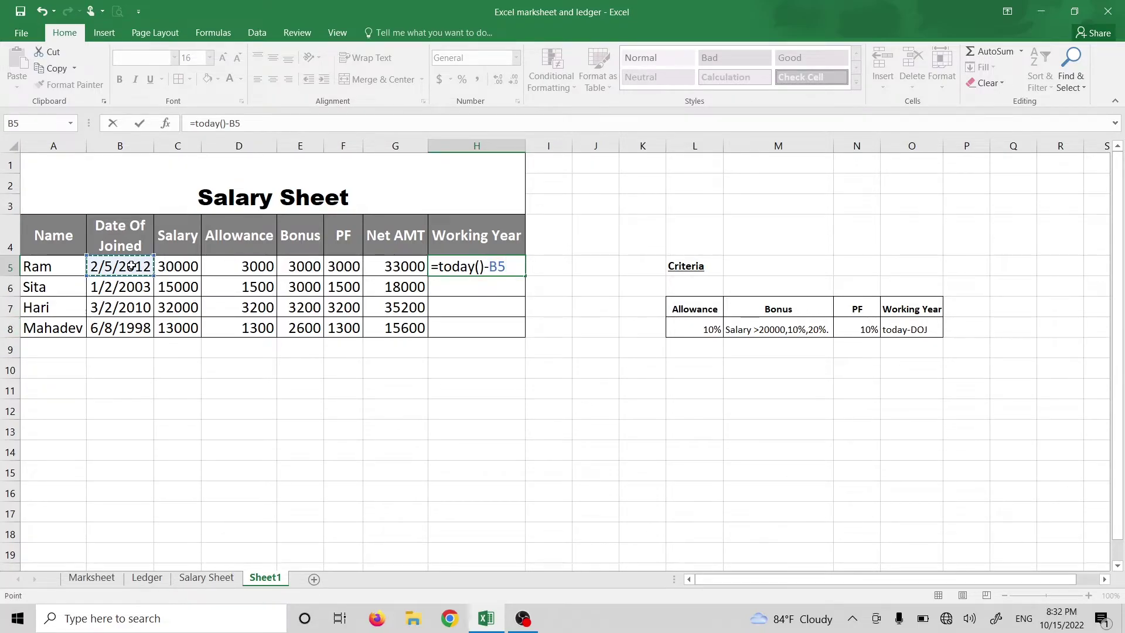
pyautogui.press('Return')
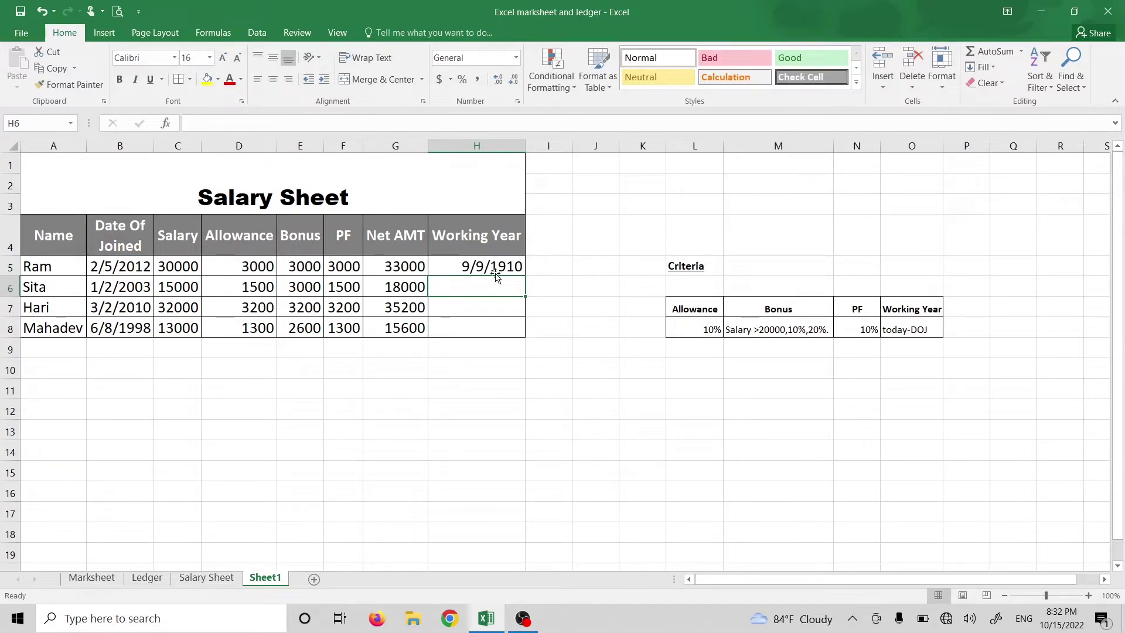
pyautogui.click(469, 261)
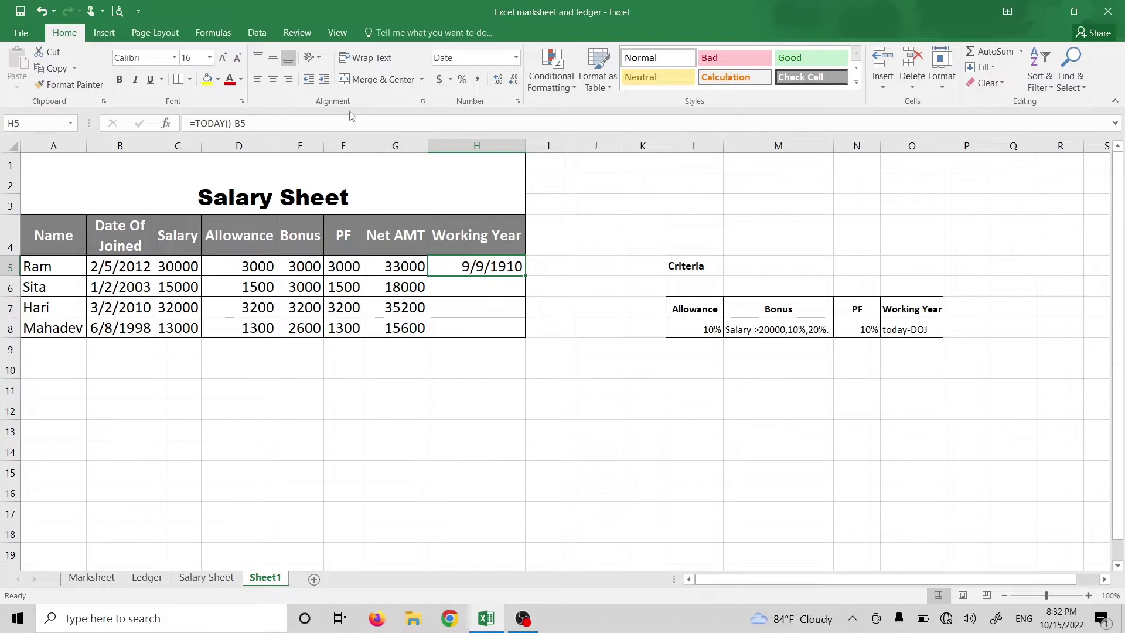
pyautogui.click(300, 123)
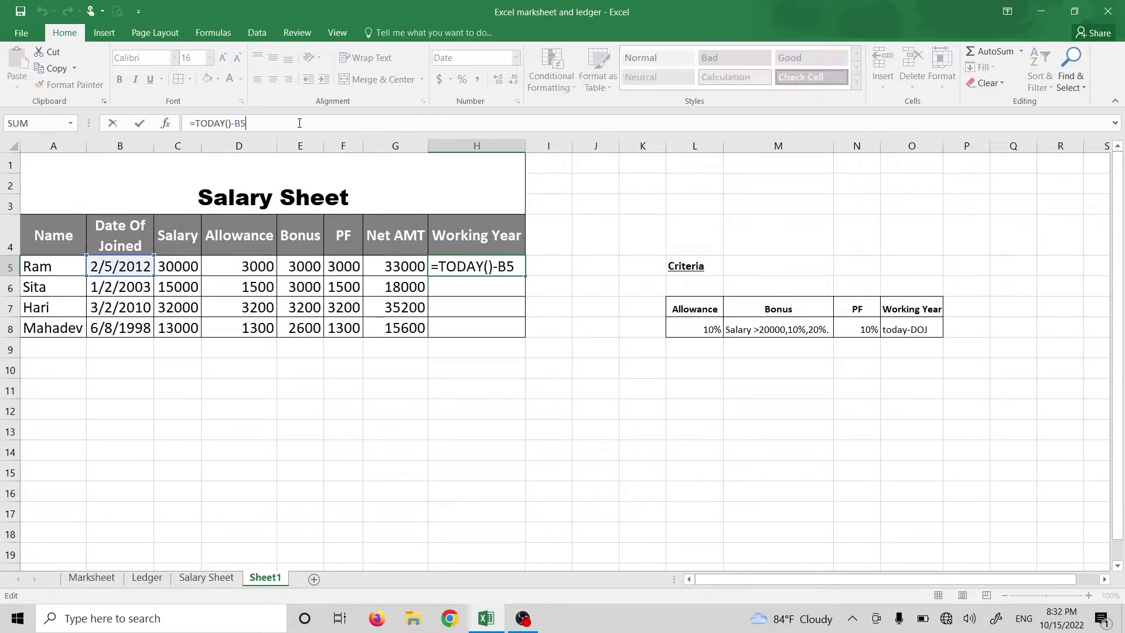
pyautogui.press('Return')
# - Calculate the working years in H5 with =(today()-B5)/365
pyautogui.click(469, 270)
pyautogui.write('=(today')
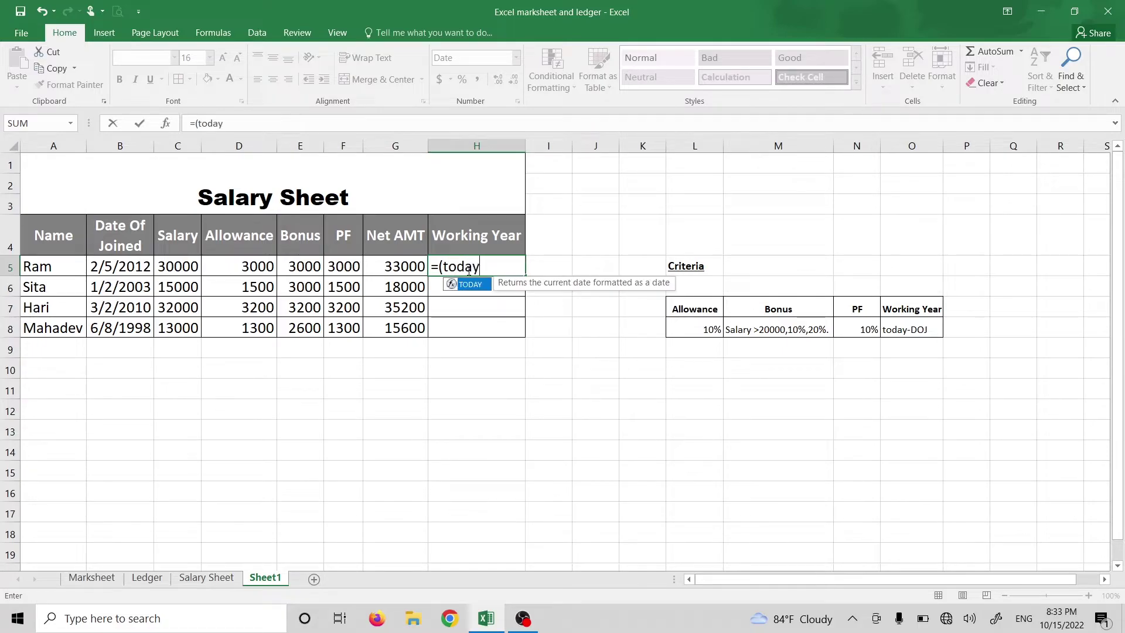
pyautogui.write('()')
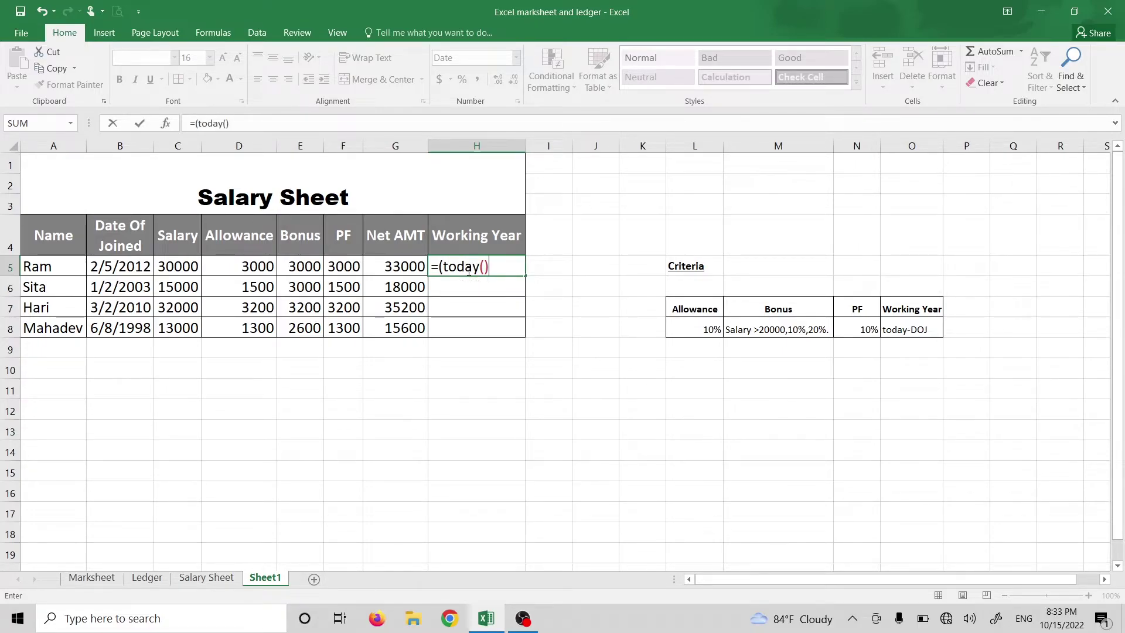
pyautogui.write('-')
pyautogui.click(134, 268)
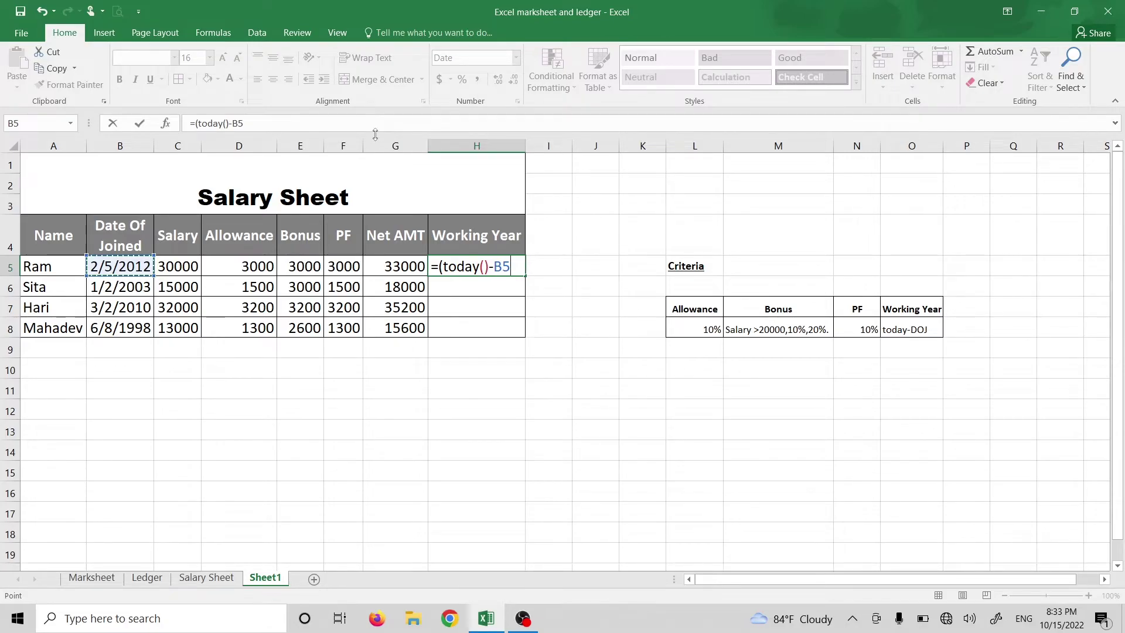
pyautogui.write(')/3')
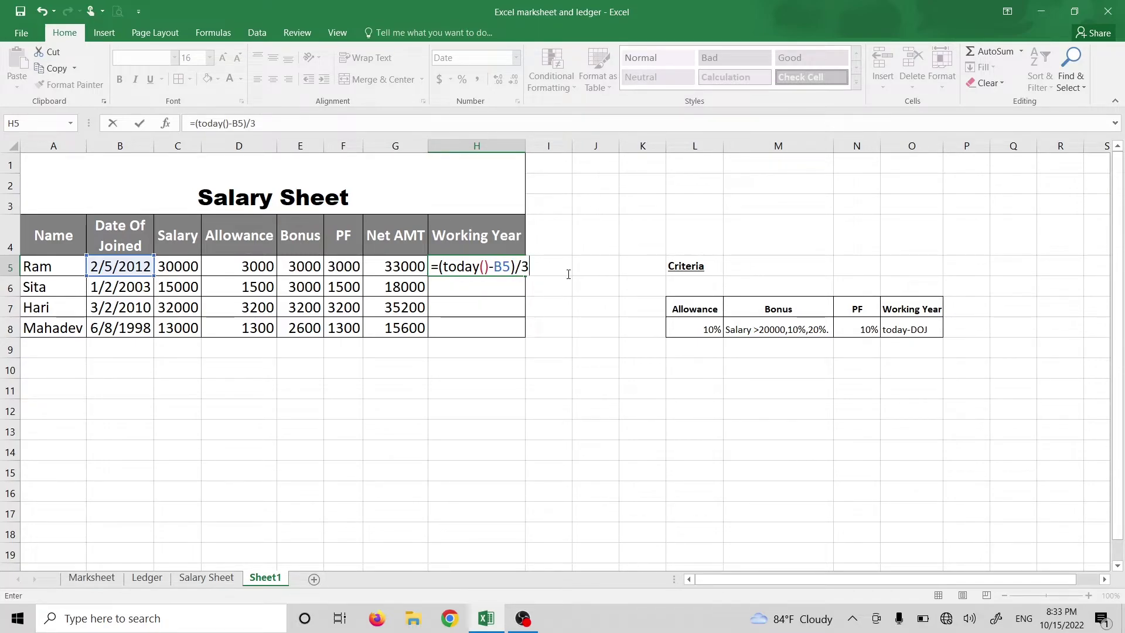
pyautogui.write('65')
pyautogui.hotkey('ctrl', 'Return')
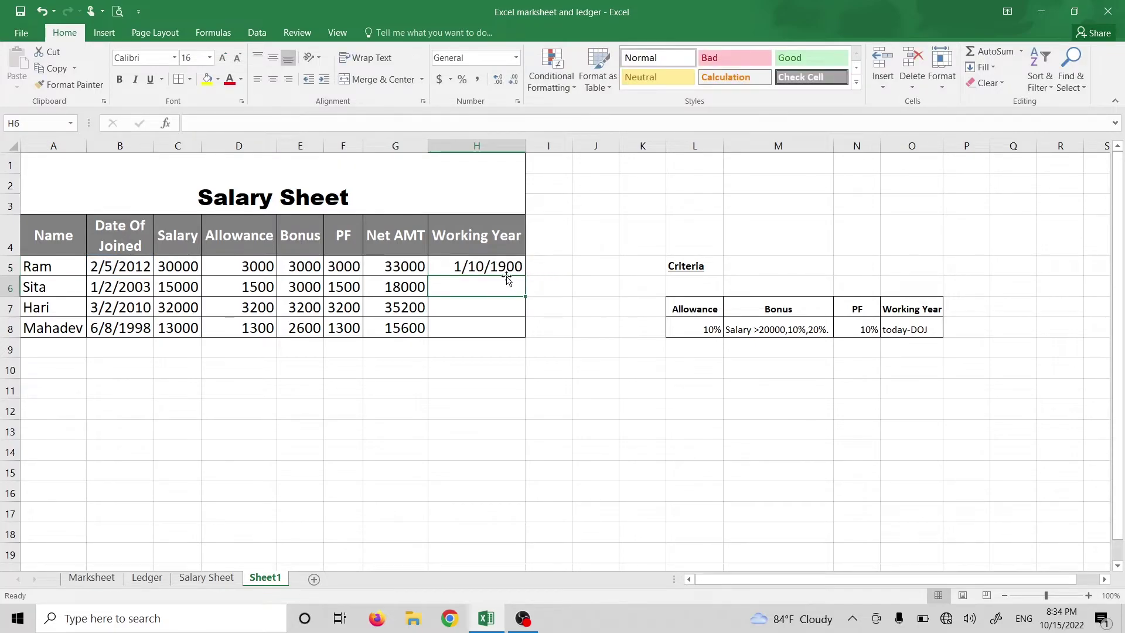
# - Format the working years in H5 as a number with one decimal place and fill the formula down to H8
pyautogui.click(518, 61)
pyautogui.click(496, 83)
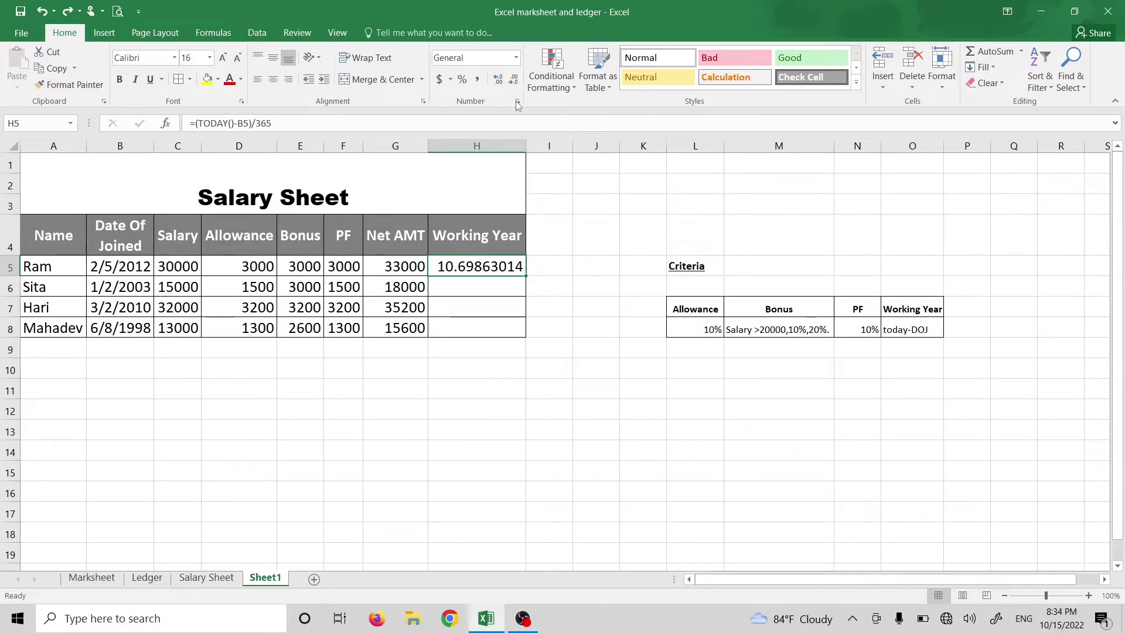
pyautogui.click(511, 85)
pyautogui.click(511, 84)
pyautogui.click(512, 84)
pyautogui.click(511, 84)
pyautogui.click(512, 84)
pyautogui.click(511, 85)
pyautogui.click(512, 84)
pyautogui.click(512, 85)
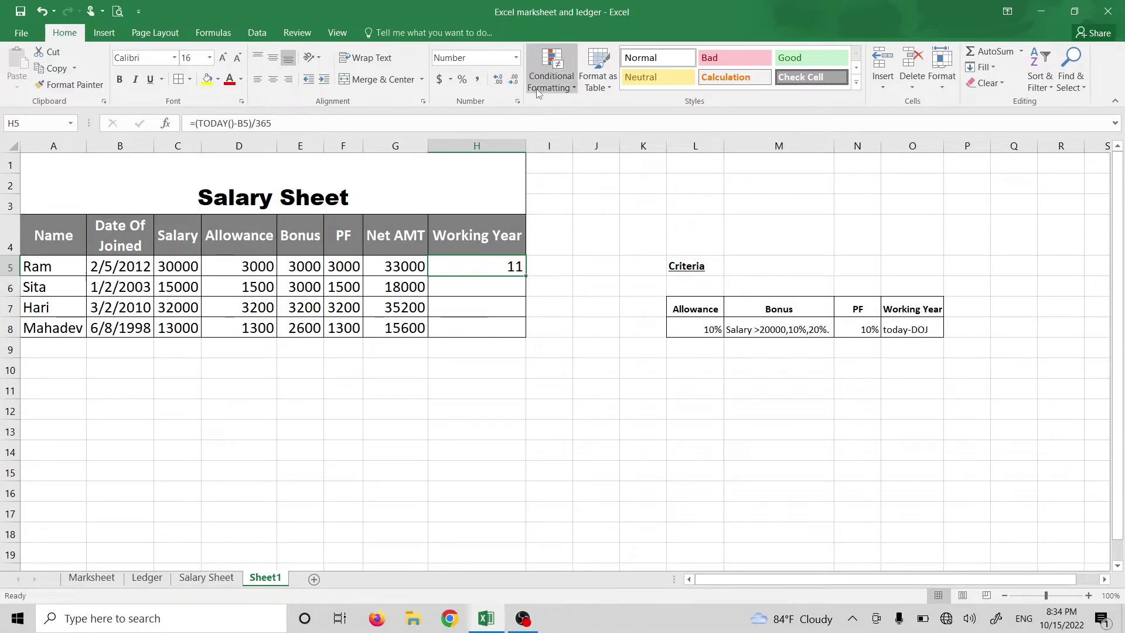
pyautogui.click(499, 82)
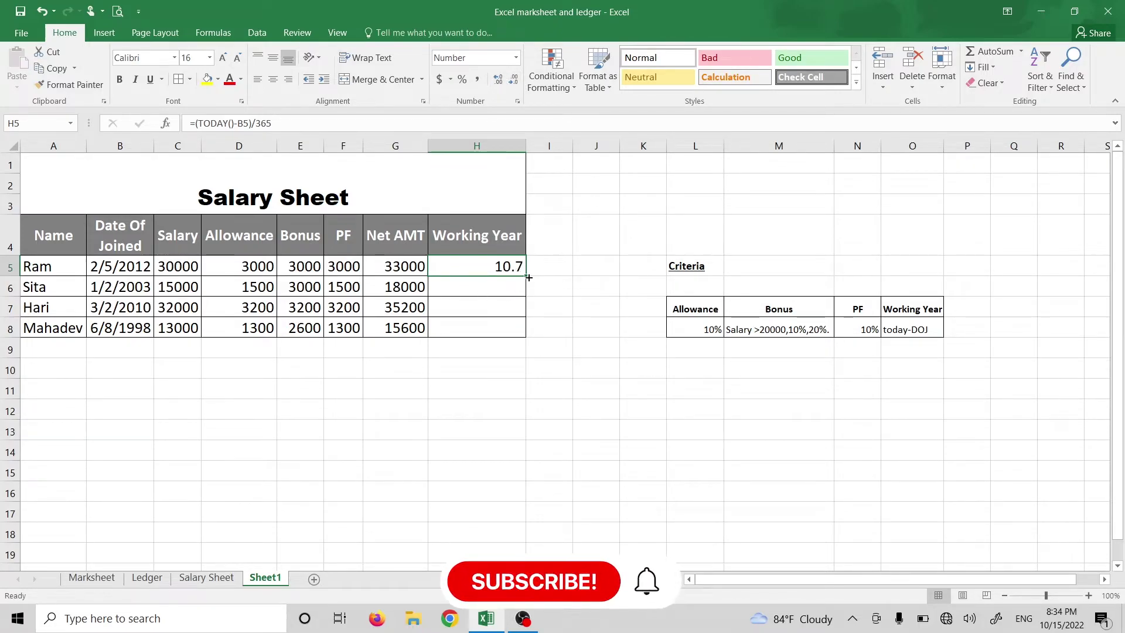
pyautogui.moveTo(529, 277); pyautogui.dragTo(526, 343)
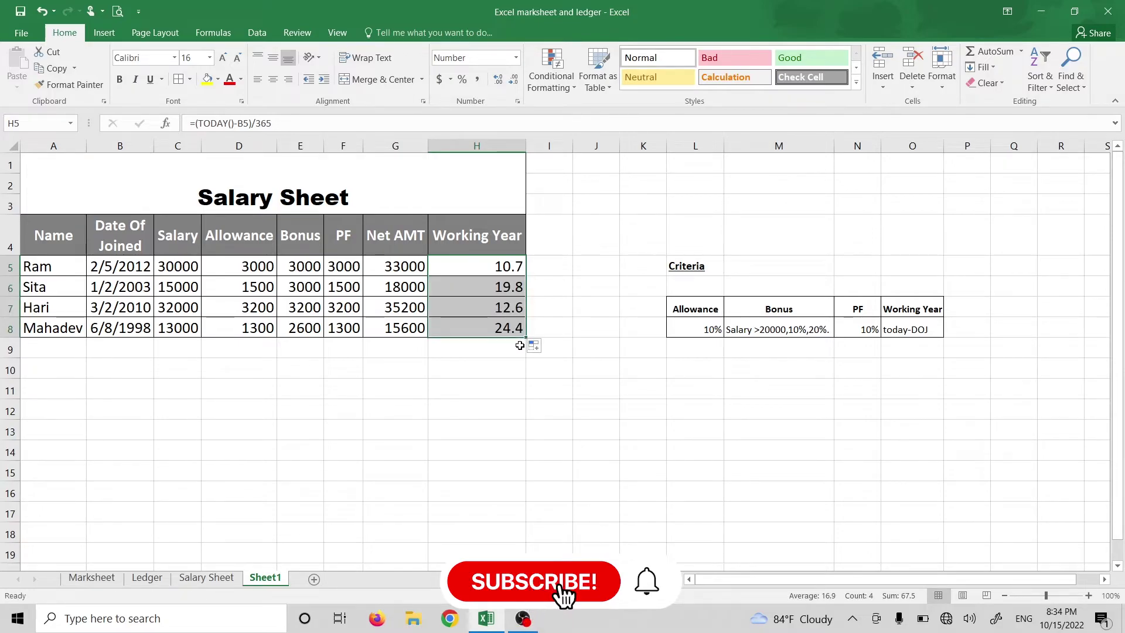
pyautogui.click(553, 335)
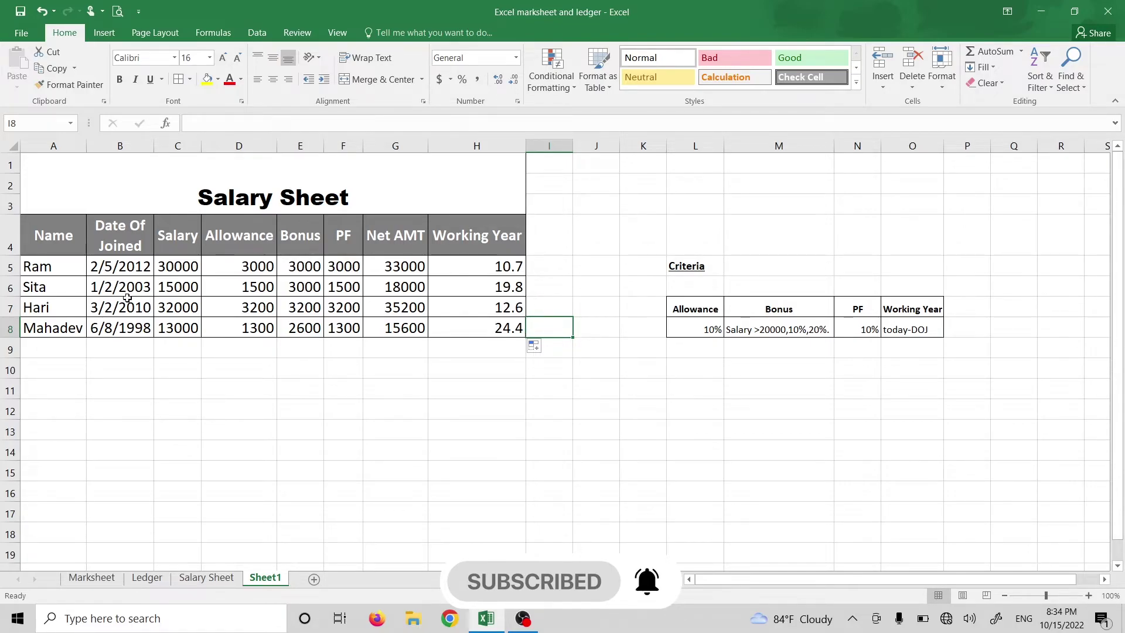
# - Change the date of joining in B6 to 1/2/2000 and check the working-year result in H6
pyautogui.doubleClick(146, 287)
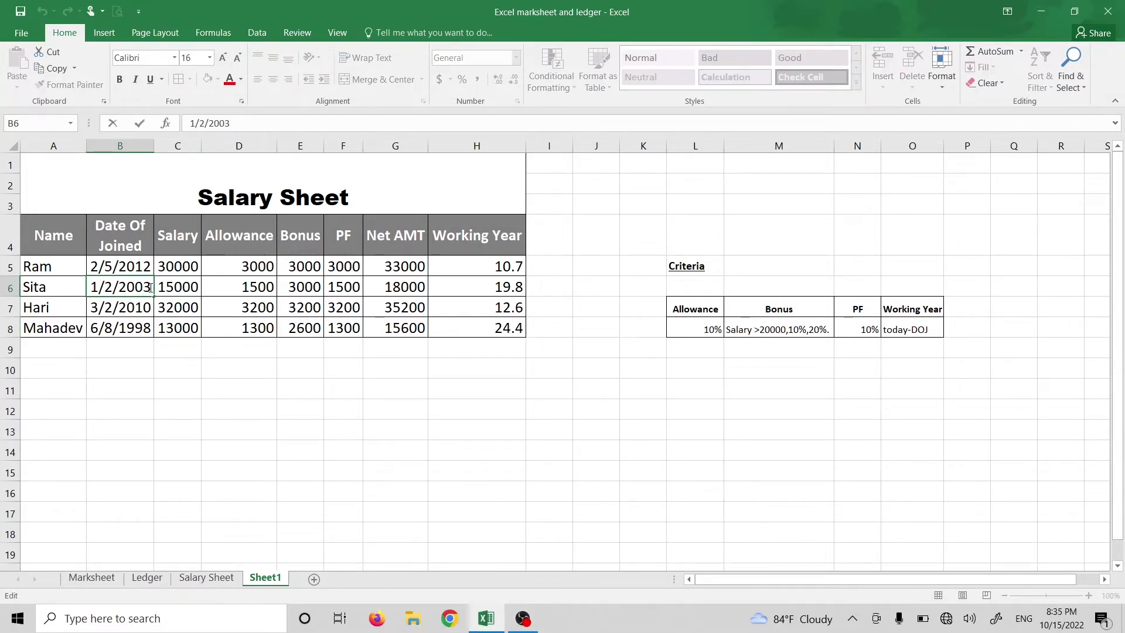
pyautogui.press('BackSpace')
pyautogui.write('0')
pyautogui.press('Return')
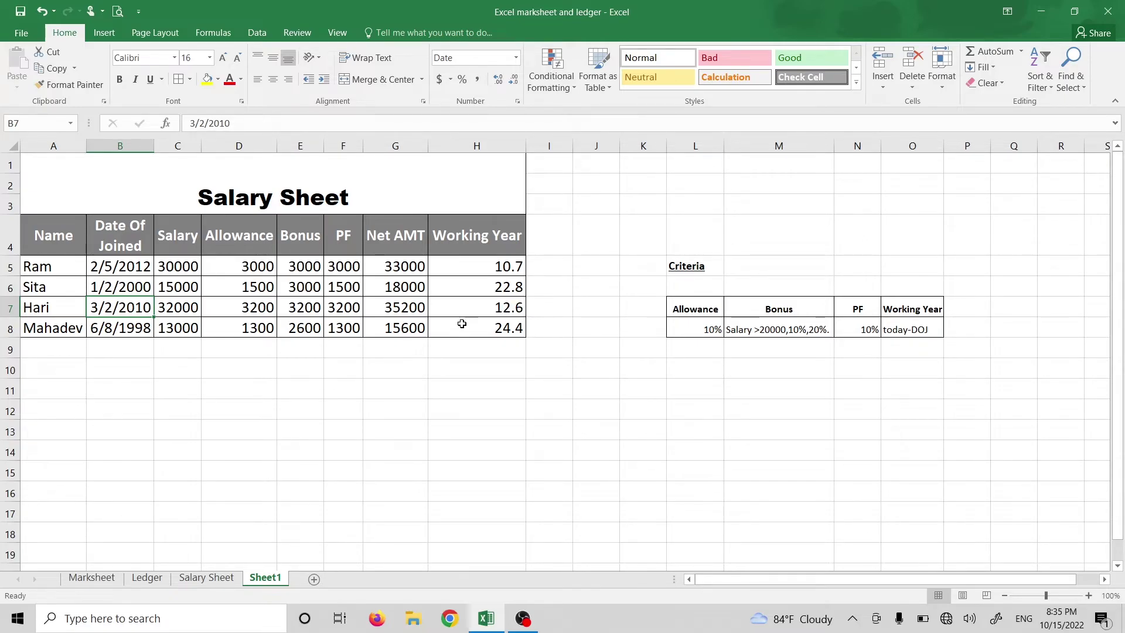
pyautogui.click(505, 285)
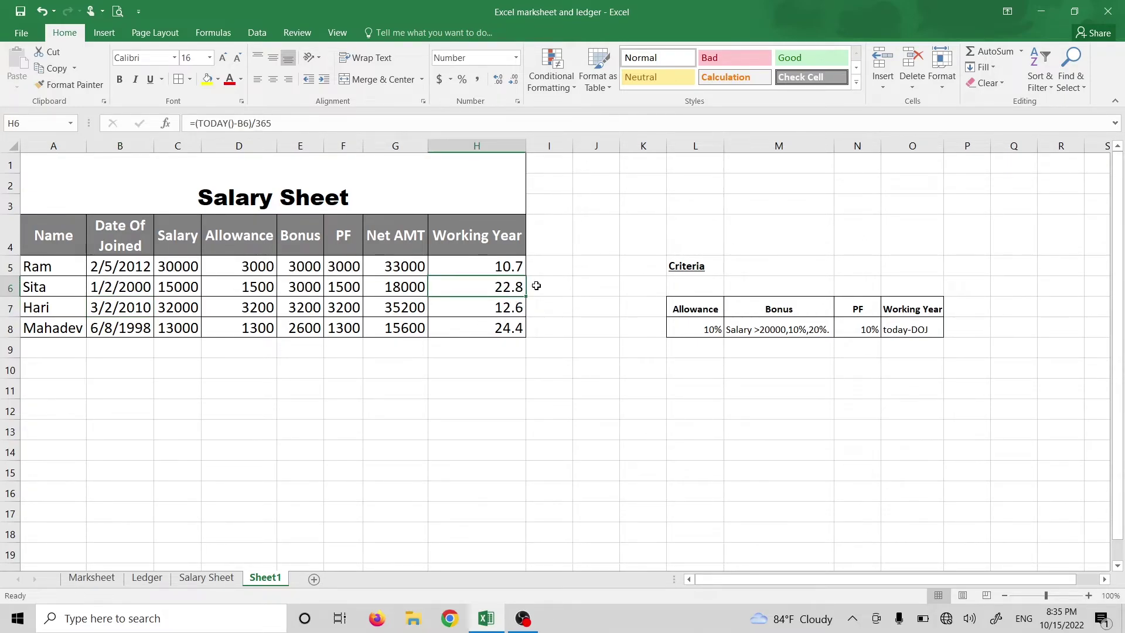
# - Autofit the Working Year column and examine the formula in H5
pyautogui.click(516, 265)
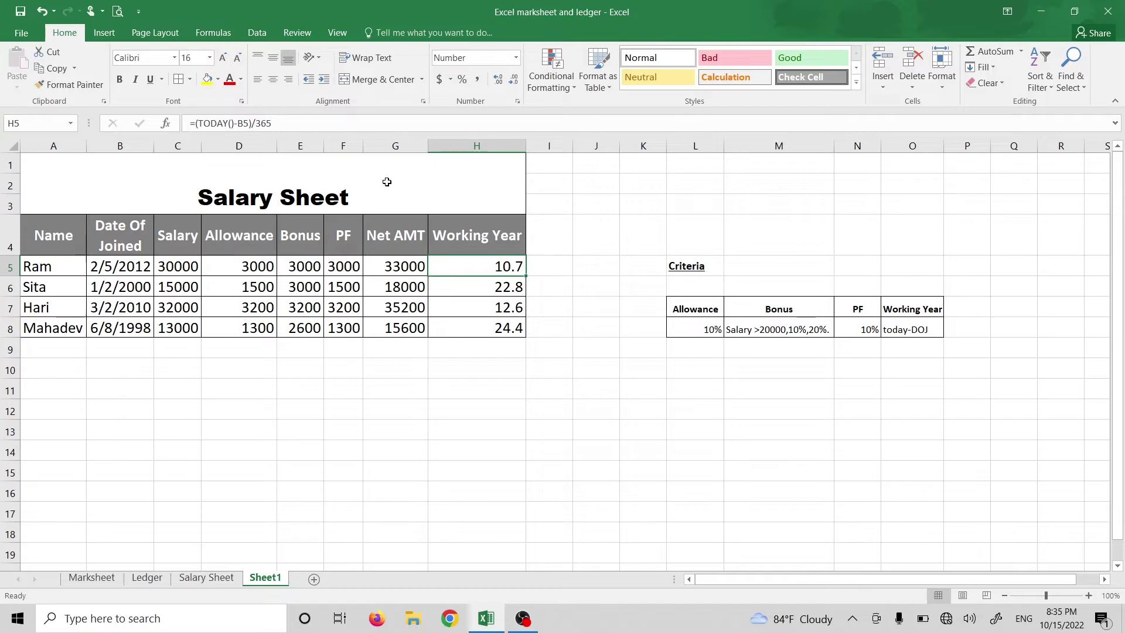
pyautogui.doubleClick(527, 139)
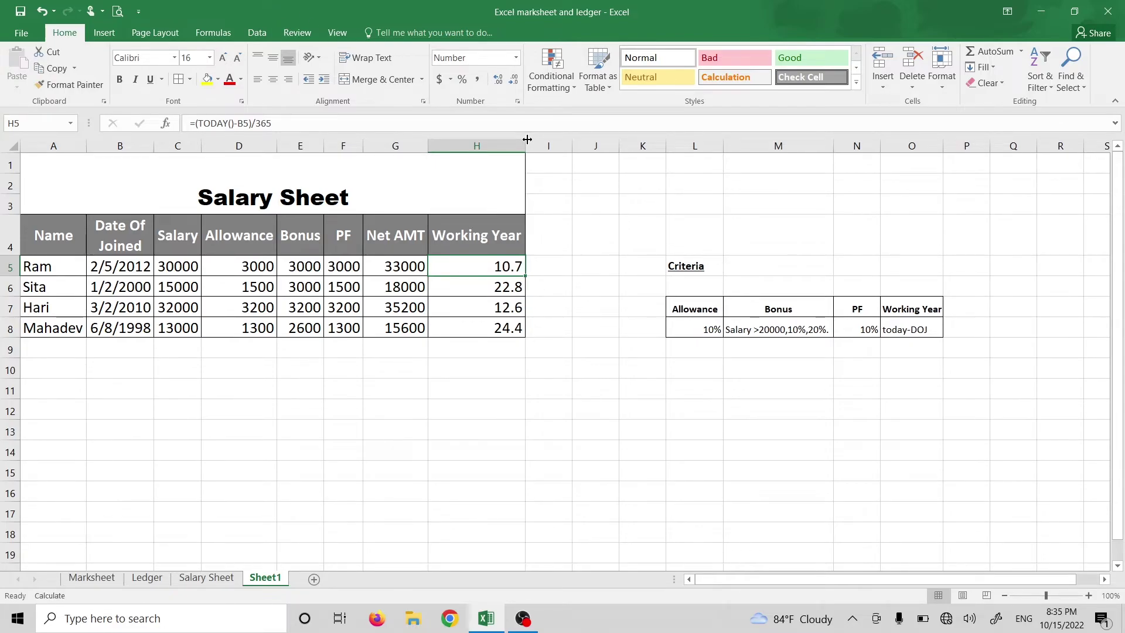
pyautogui.doubleClick(471, 262)
pyautogui.click(558, 268)
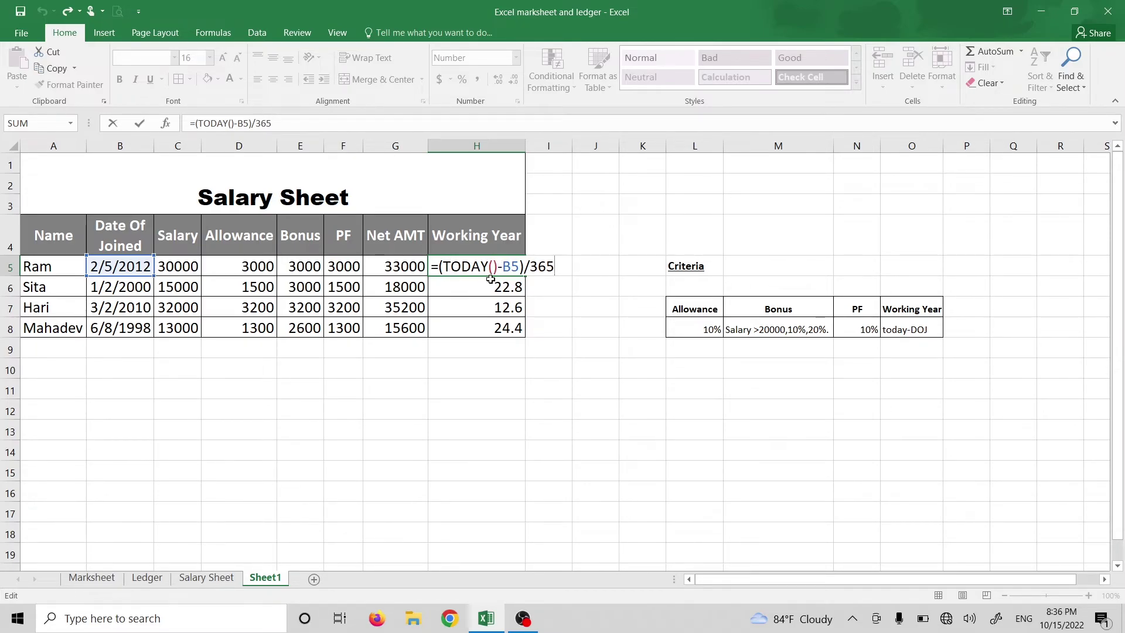
pyautogui.press('Return')
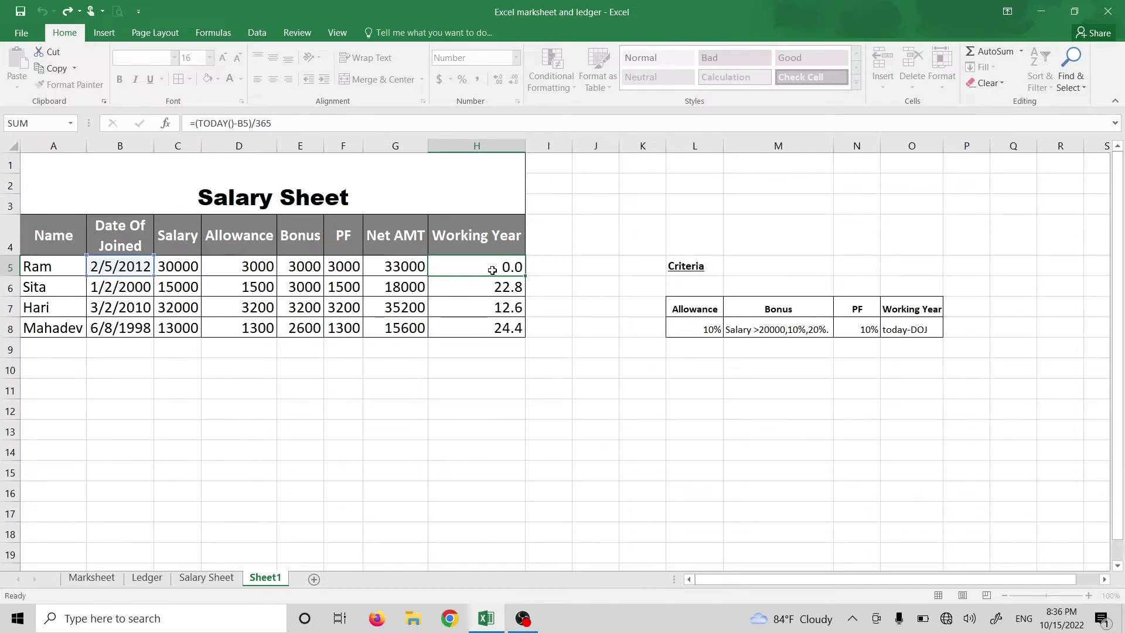
# - Enter =today() in K2 and widen column K to fit the date
pyautogui.click(633, 186)
pyautogui.write('=t')
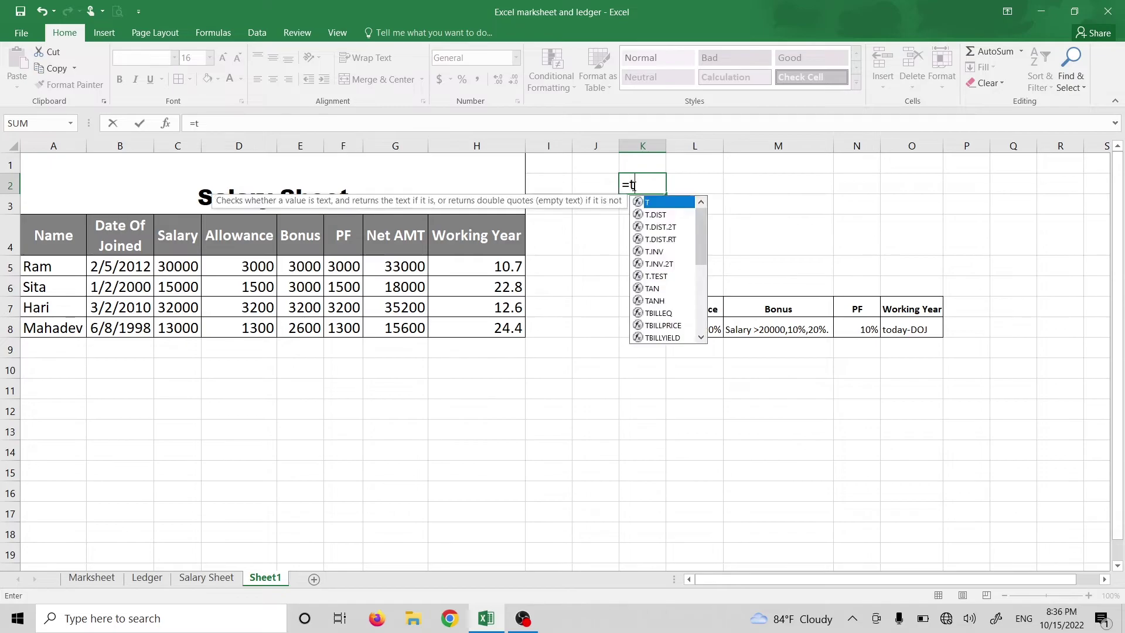
pyautogui.write('oday()')
pyautogui.press('Return')
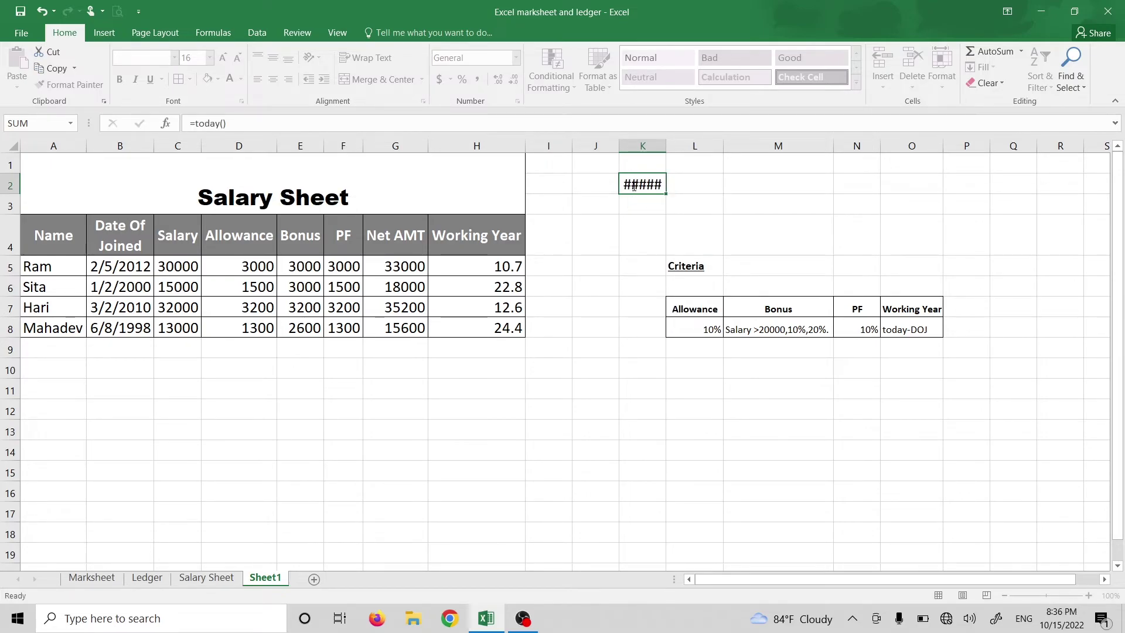
pyautogui.click(665, 184)
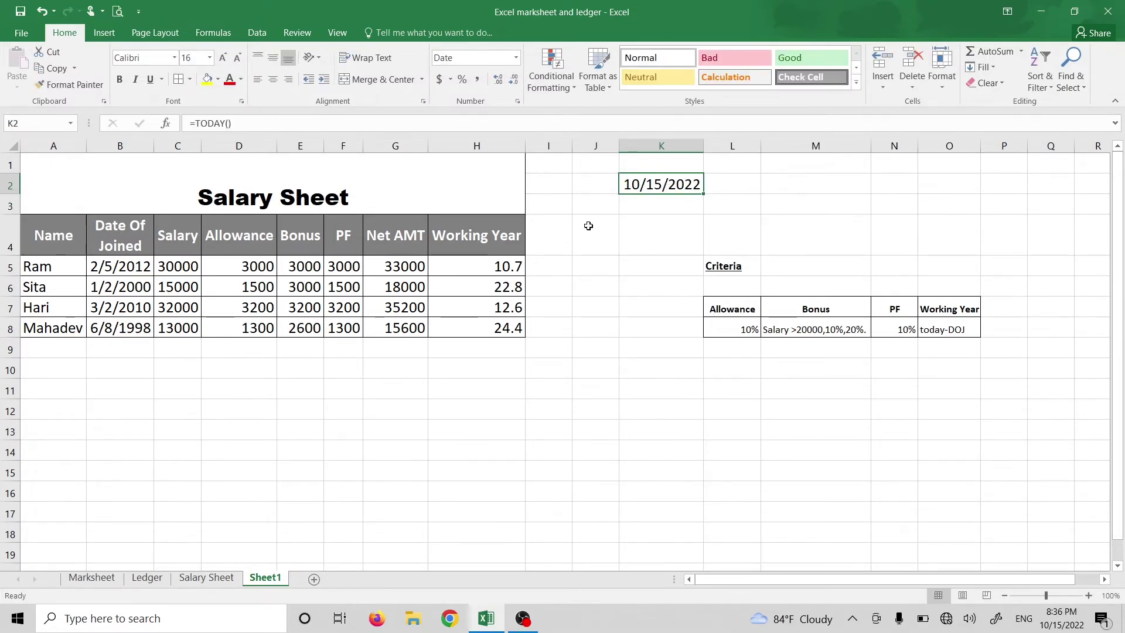
pyautogui.click(492, 267)
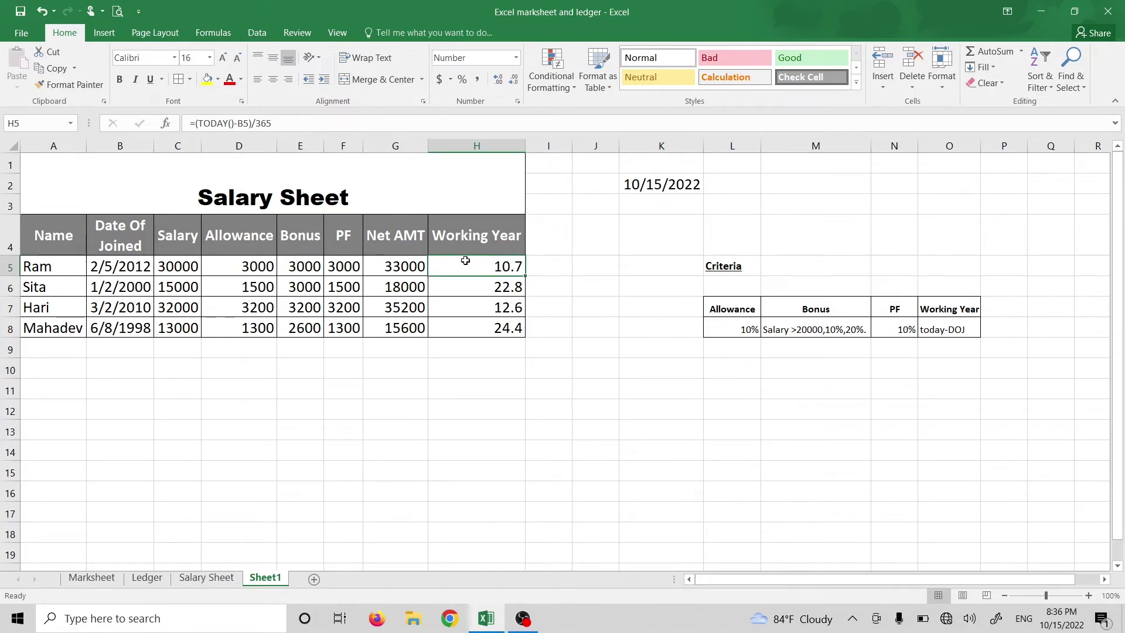
pyautogui.write('Working Year')
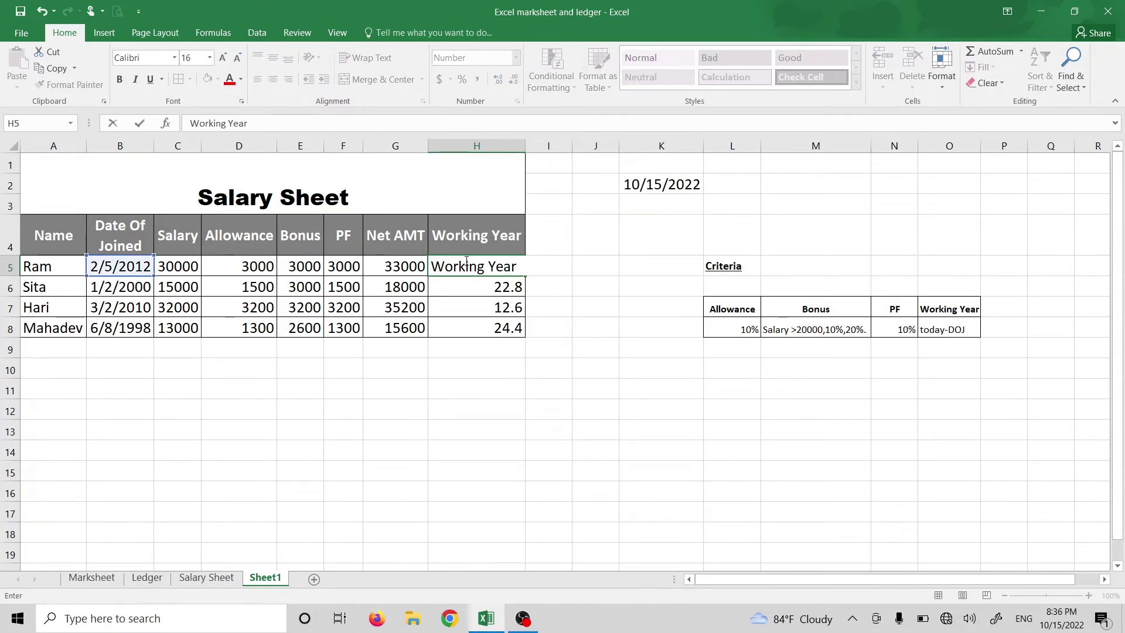
pyautogui.hotkey('ctrl', 'z')
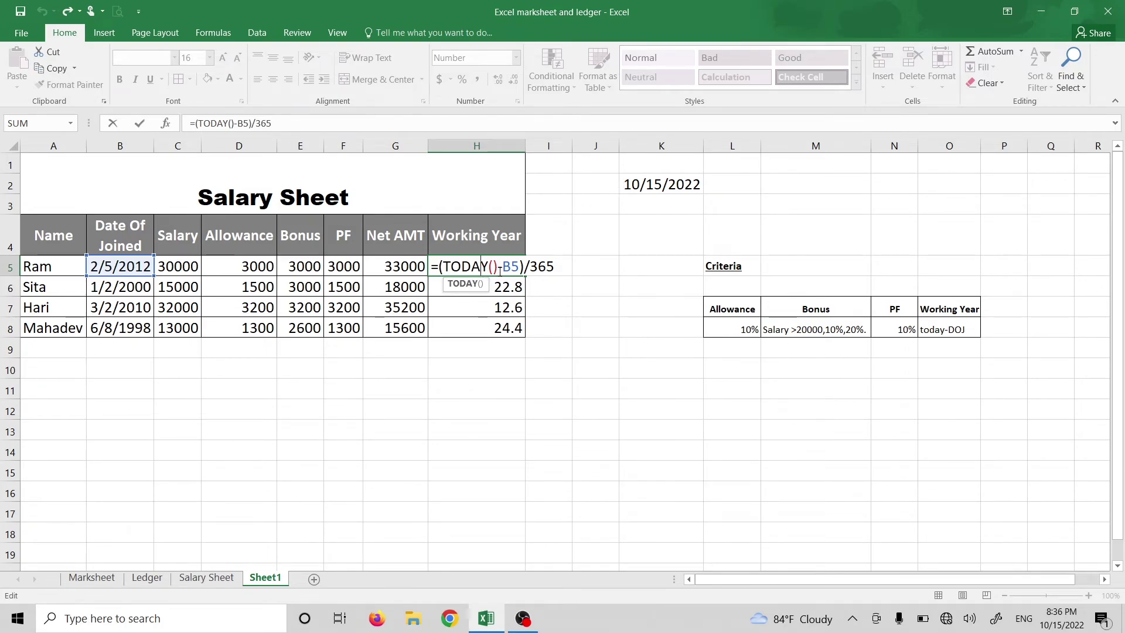
# - Examine the TODAY() and B5 parts of the working-year formula in H5, leaving the formula as it is
pyautogui.click(498, 267)
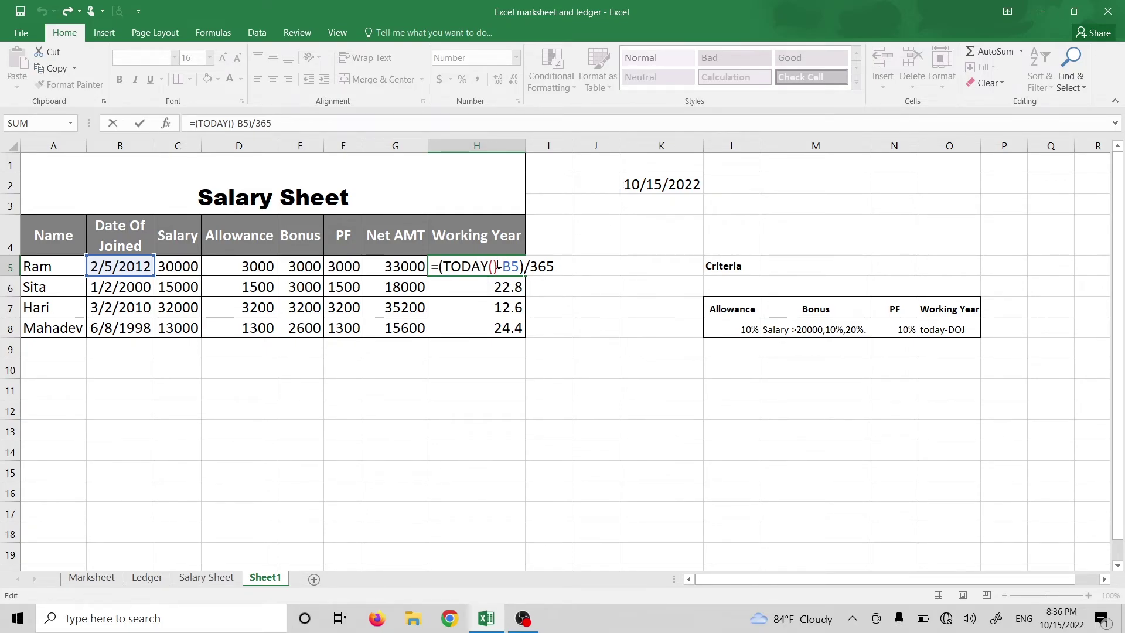
pyautogui.doubleClick(498, 266)
pyautogui.click(502, 269)
pyautogui.doubleClick(507, 267)
pyautogui.click(519, 265)
pyautogui.press('Return')
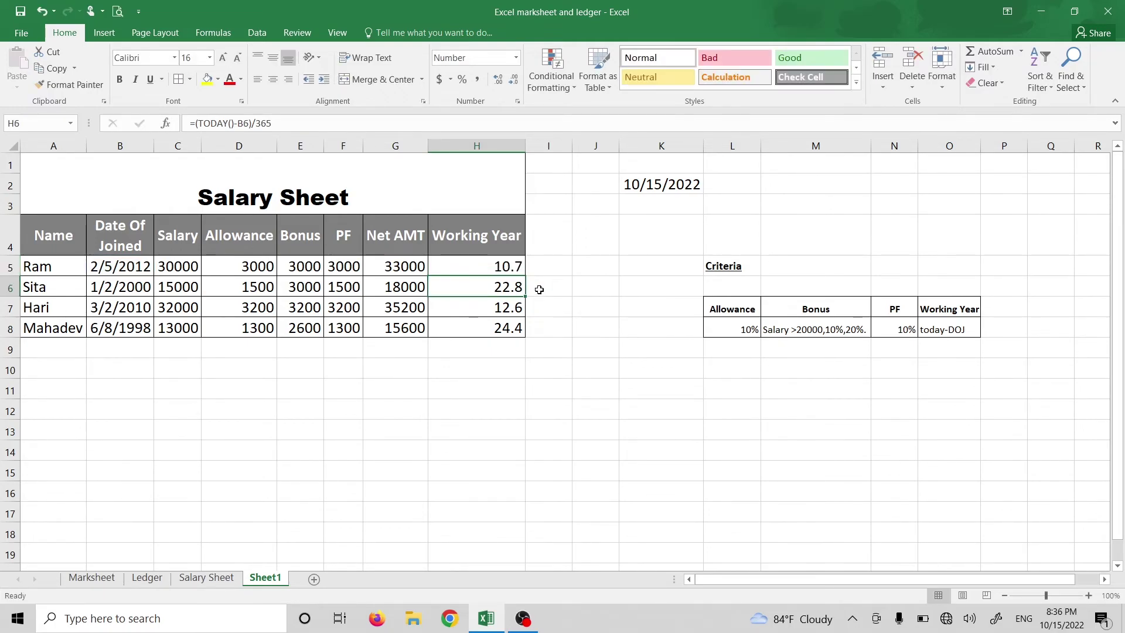
pyautogui.click(526, 375)
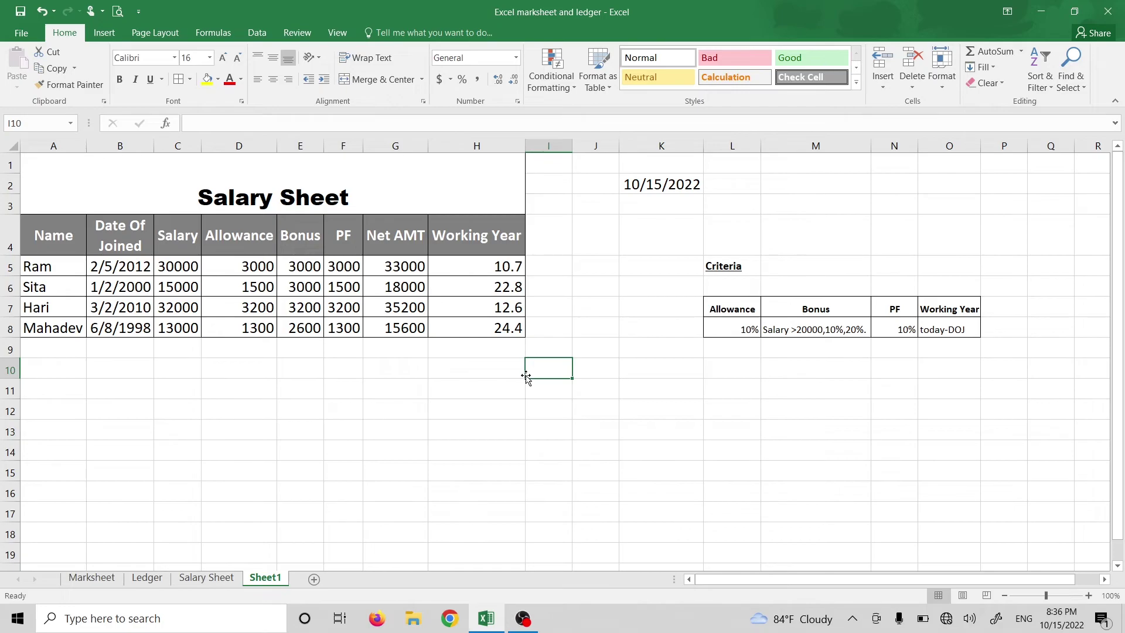
pyautogui.click(528, 142)
pyautogui.click(467, 305)
pyautogui.click(425, 403)
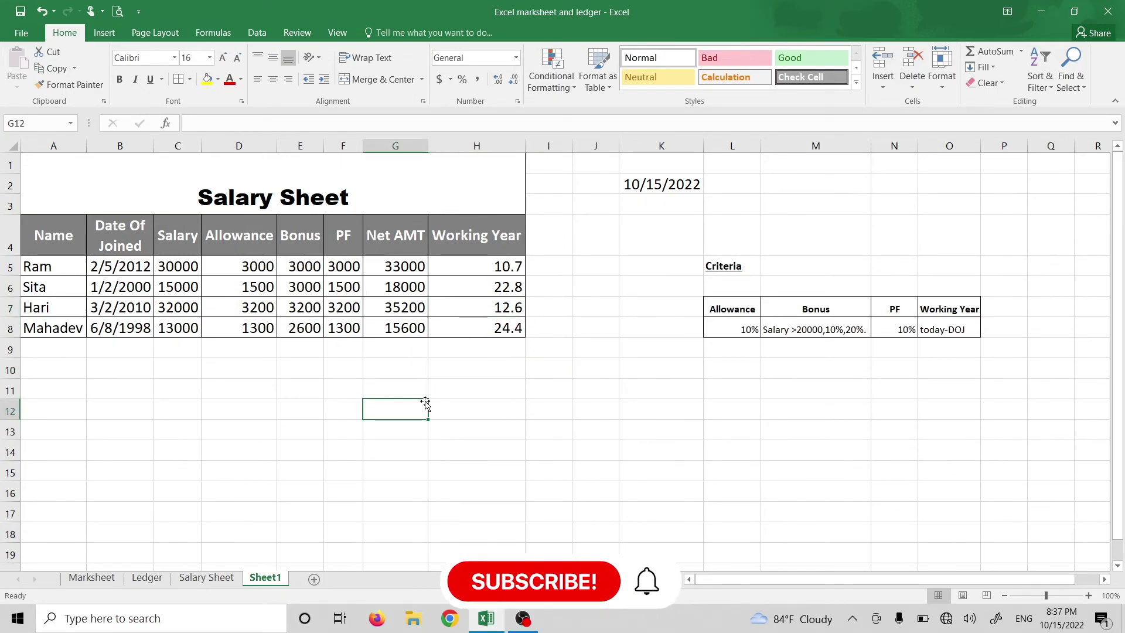
pyautogui.click(532, 352)
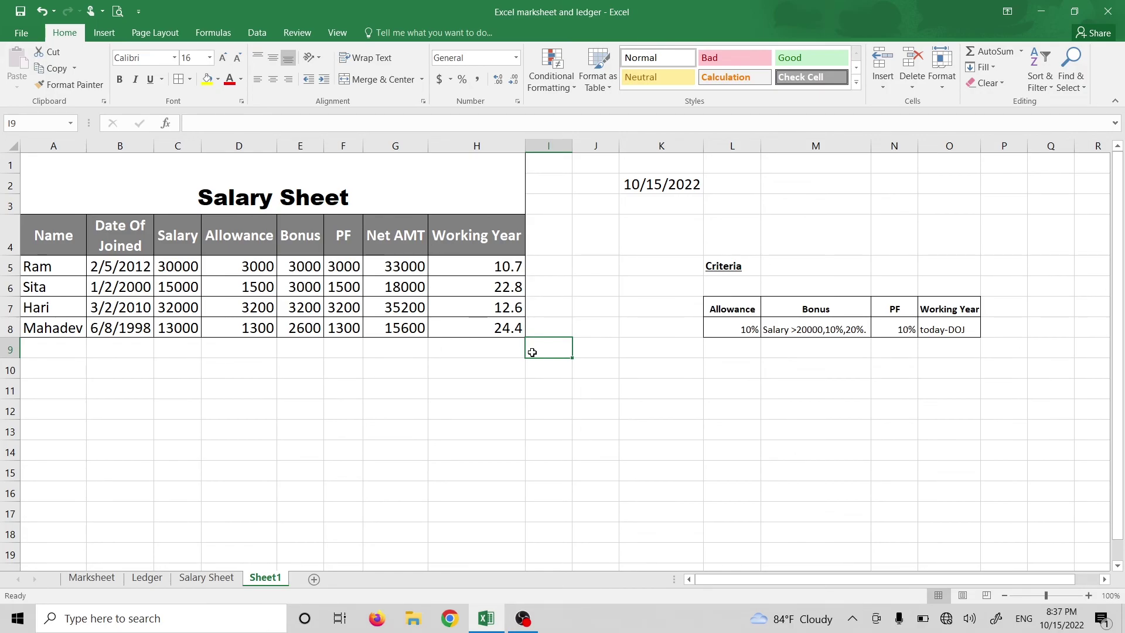
pyautogui.click(445, 367)
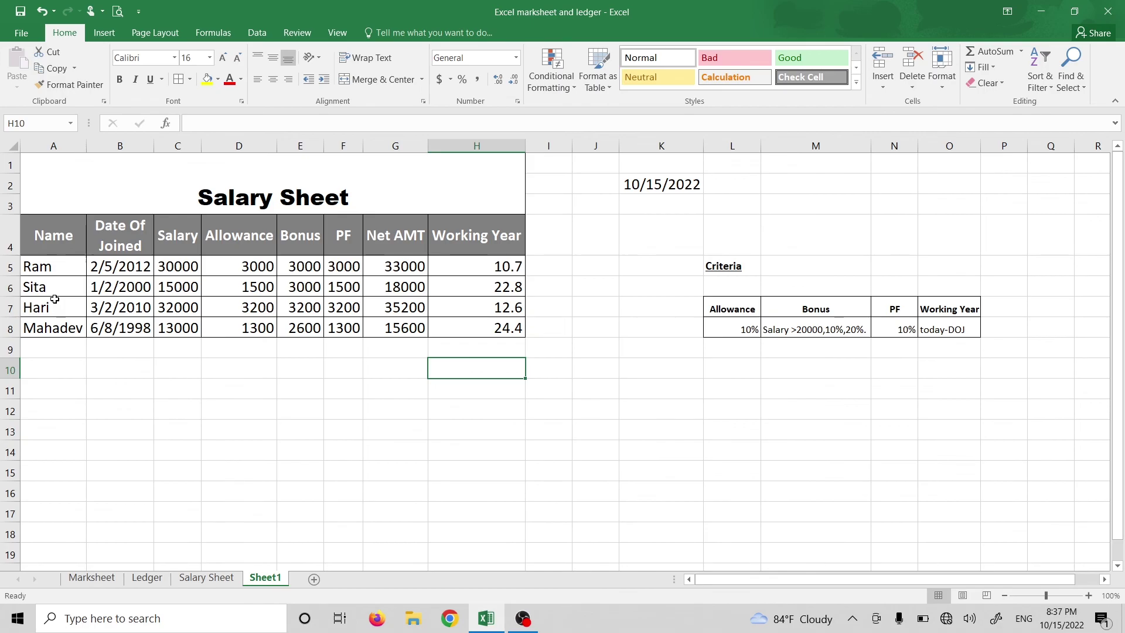
pyautogui.click(133, 353)
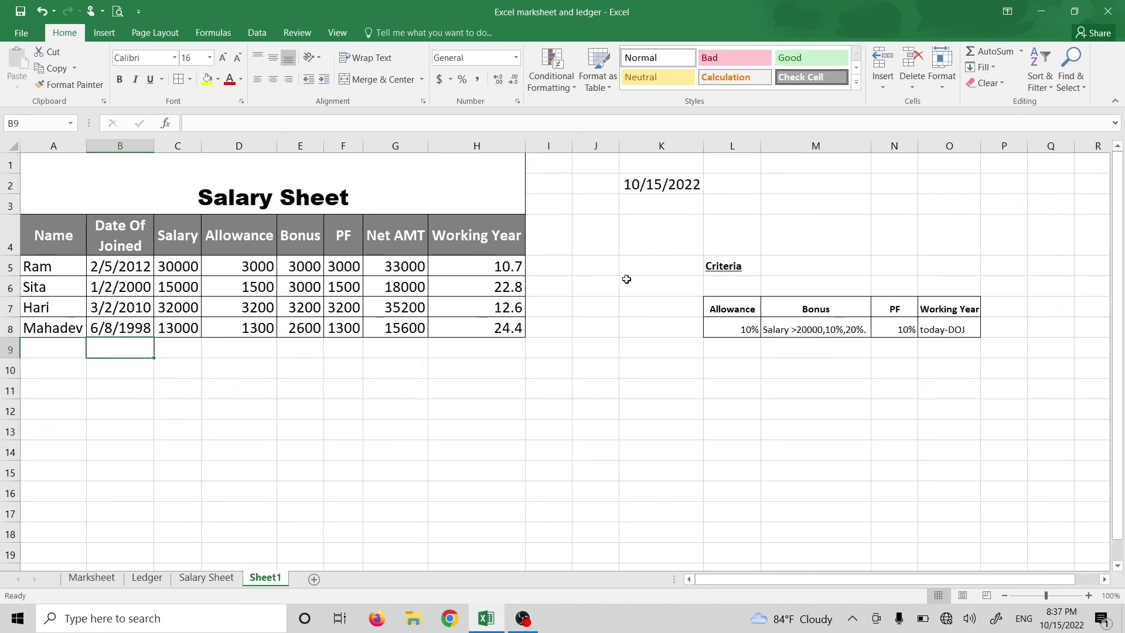